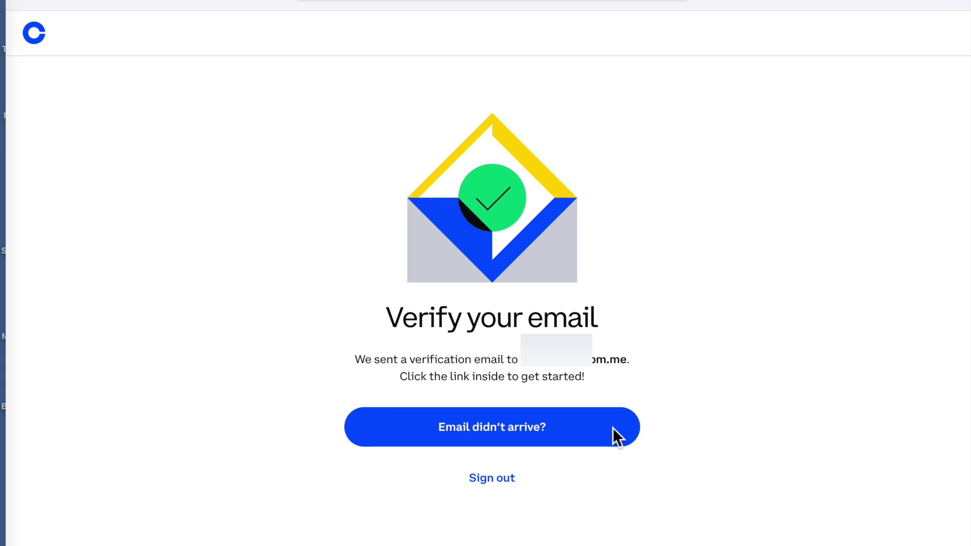
Look over the personal details requested on the identity verification form.
{"action": "left_click", "coordinate": [613, 428]}
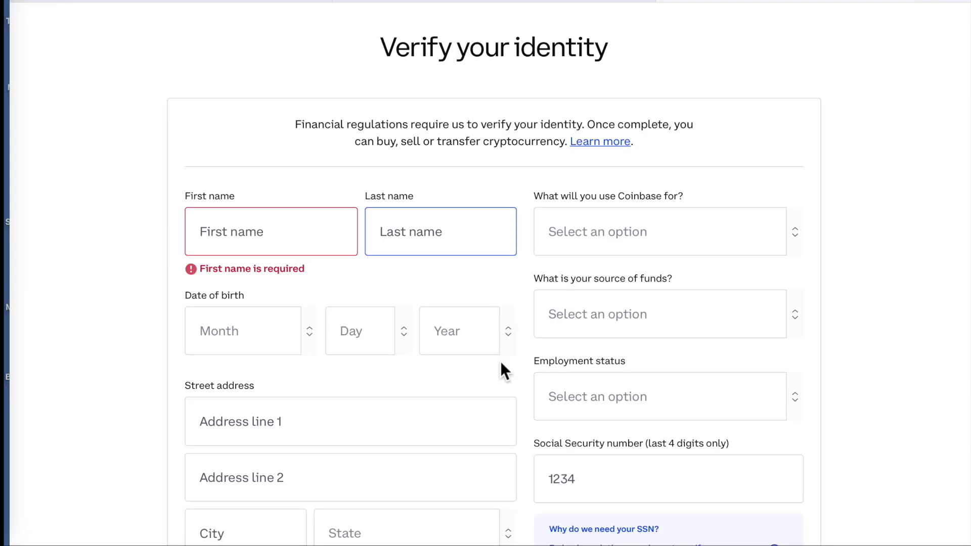
{"action": "scroll", "coordinate": [499, 361], "scroll_direction": "down", "scroll_amount": 1}
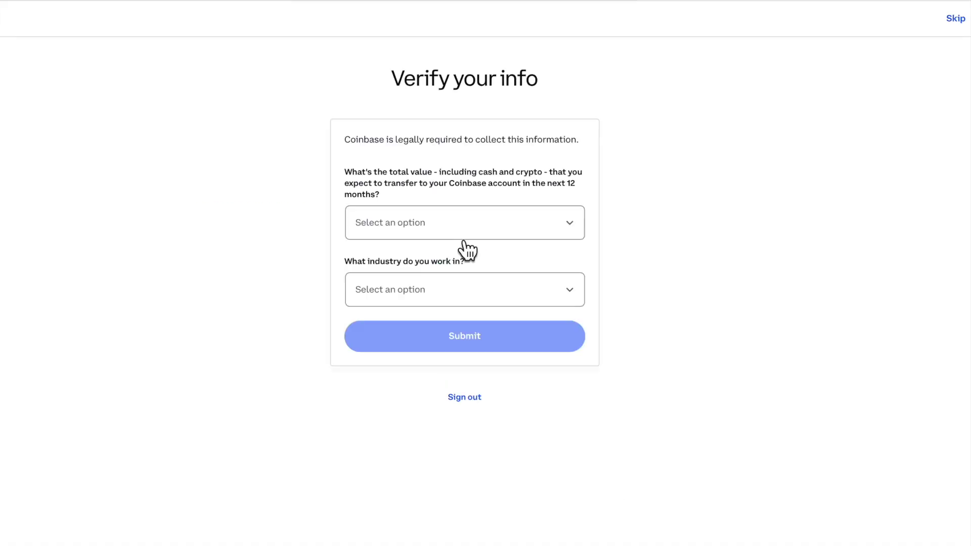
Set the total value expected to be transferred in the next 12 months to Under $1,000 and browse the industry options.
{"action": "left_click", "coordinate": [458, 242]}
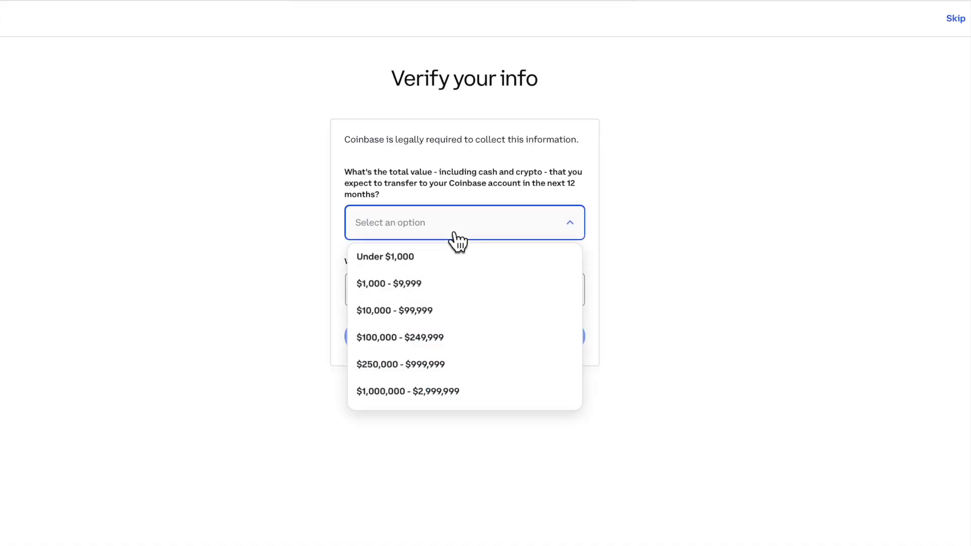
{"action": "left_click", "coordinate": [408, 260]}
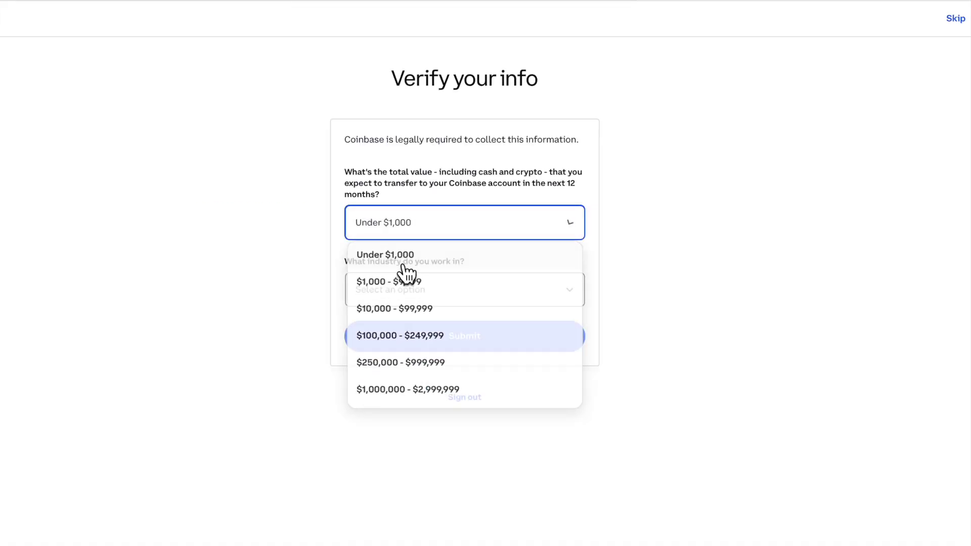
{"action": "left_click", "coordinate": [446, 290]}
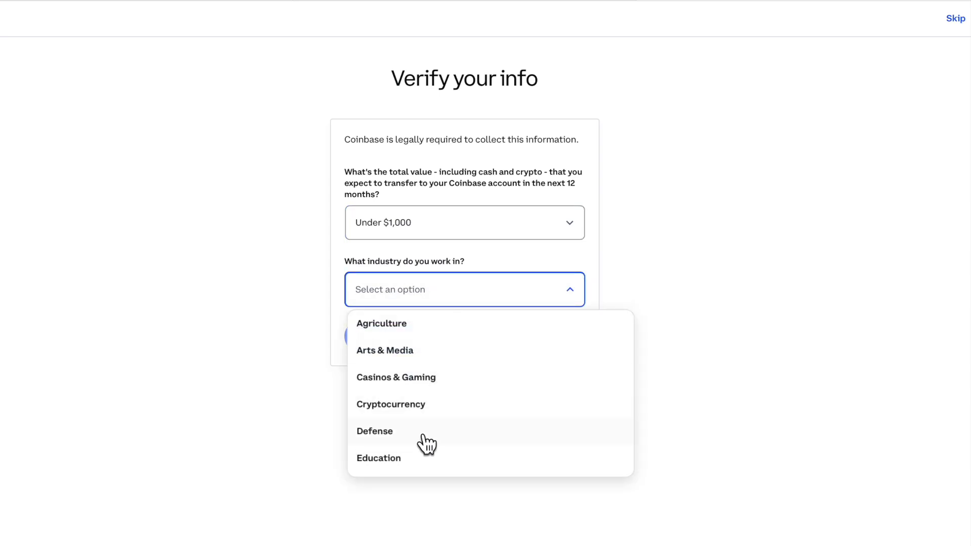
{"action": "scroll", "coordinate": [426, 445], "scroll_direction": "down", "scroll_amount": 2}
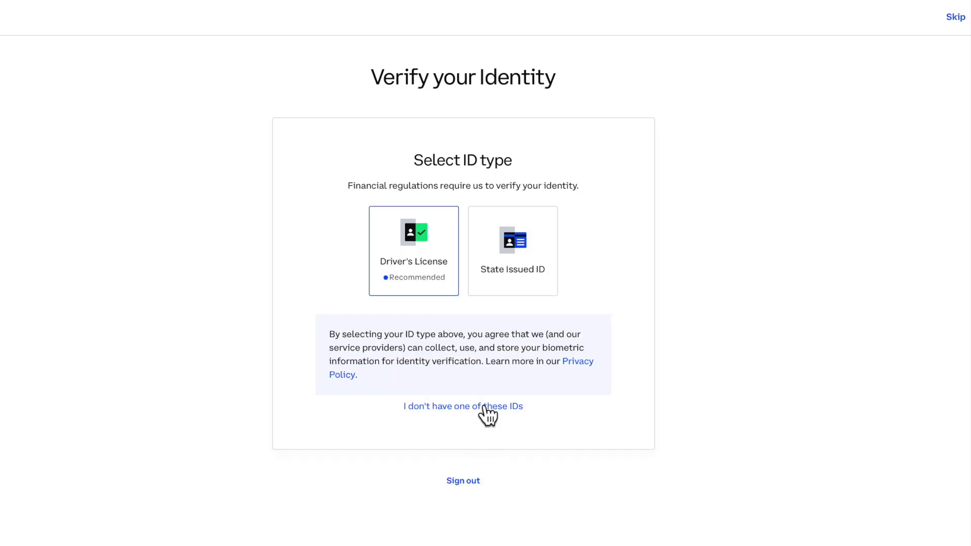
Open the help article for people without the listed IDs and review the accepted and unaccepted identity documents.
{"action": "left_click", "coordinate": [481, 408]}
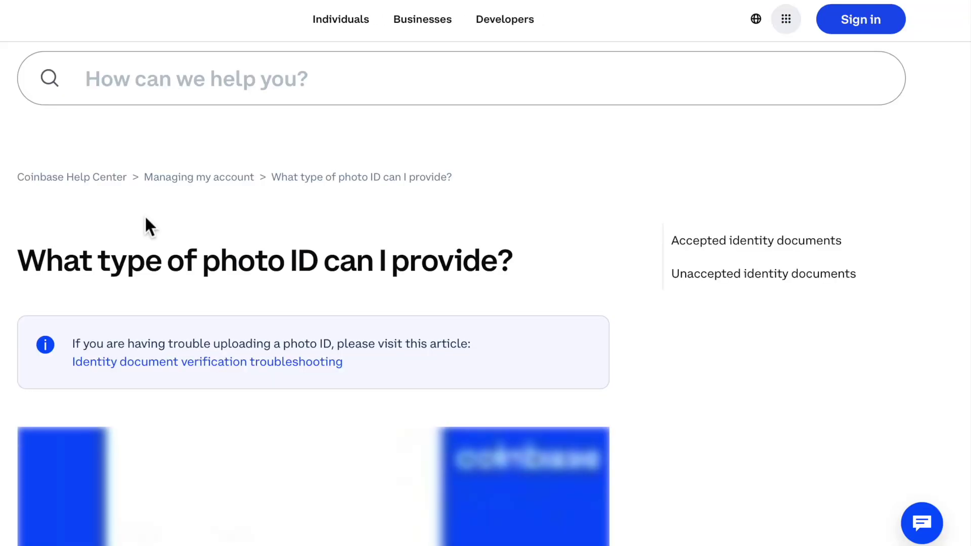
{"action": "scroll", "coordinate": [838, 434], "scroll_direction": "down", "scroll_amount": 10}
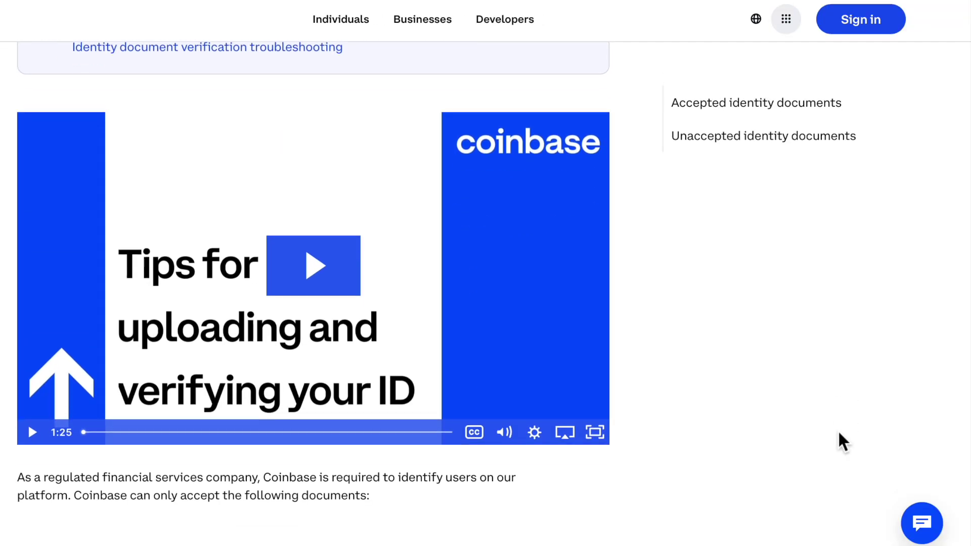
{"action": "scroll", "coordinate": [839, 434], "scroll_direction": "down", "scroll_amount": 3}
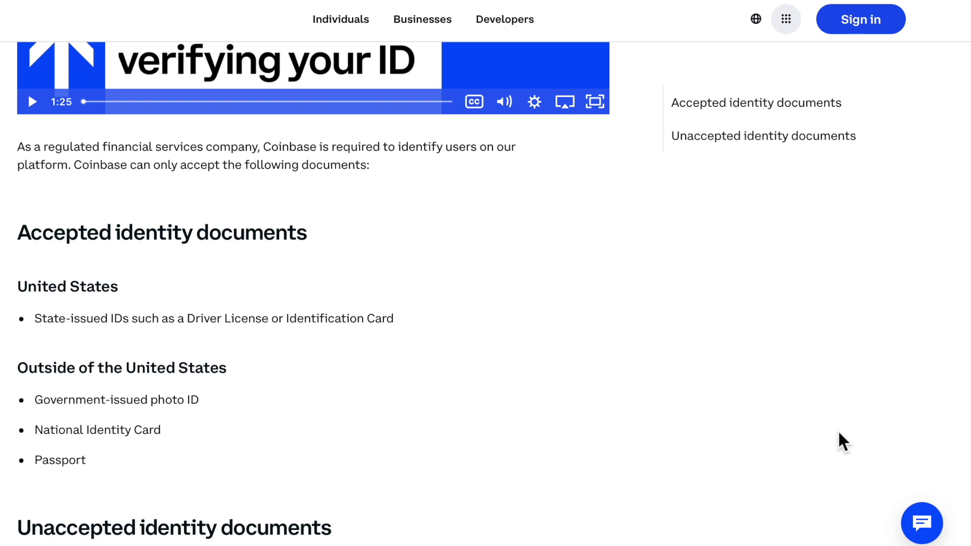
{"action": "scroll", "coordinate": [839, 433], "scroll_direction": "down", "scroll_amount": 4}
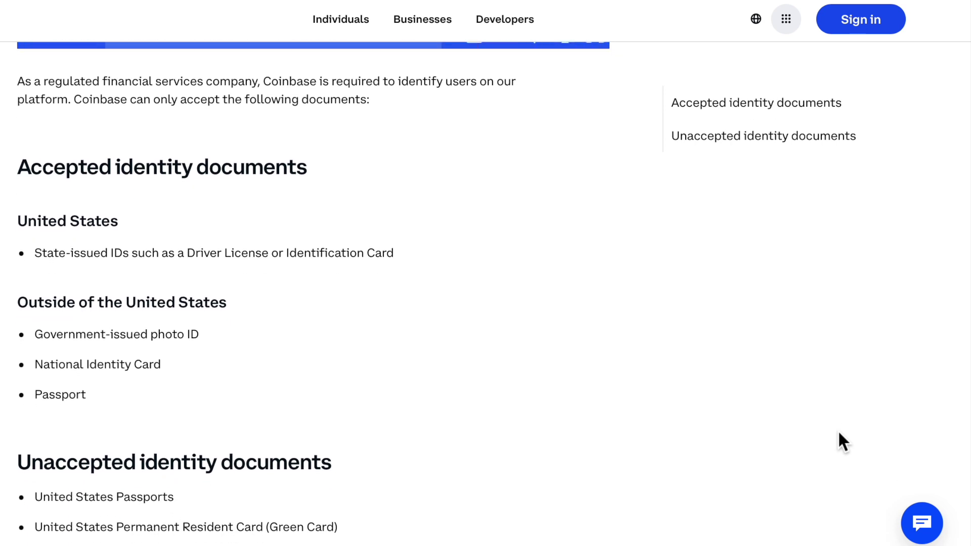
{"action": "scroll", "coordinate": [838, 434], "scroll_direction": "down", "scroll_amount": 1}
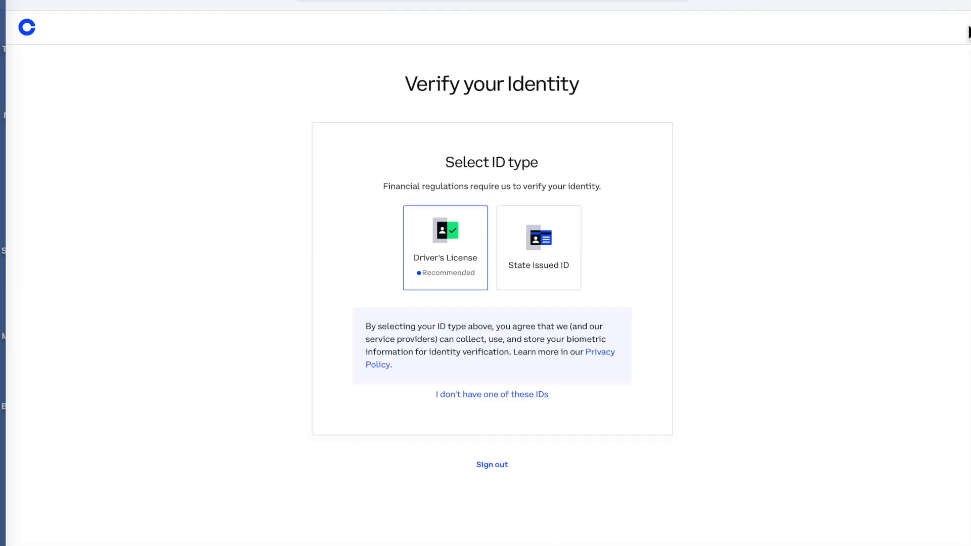
Skip the ID type selection and open the explanation of why adding a payment method is important.
{"action": "left_click", "coordinate": [967, 31]}
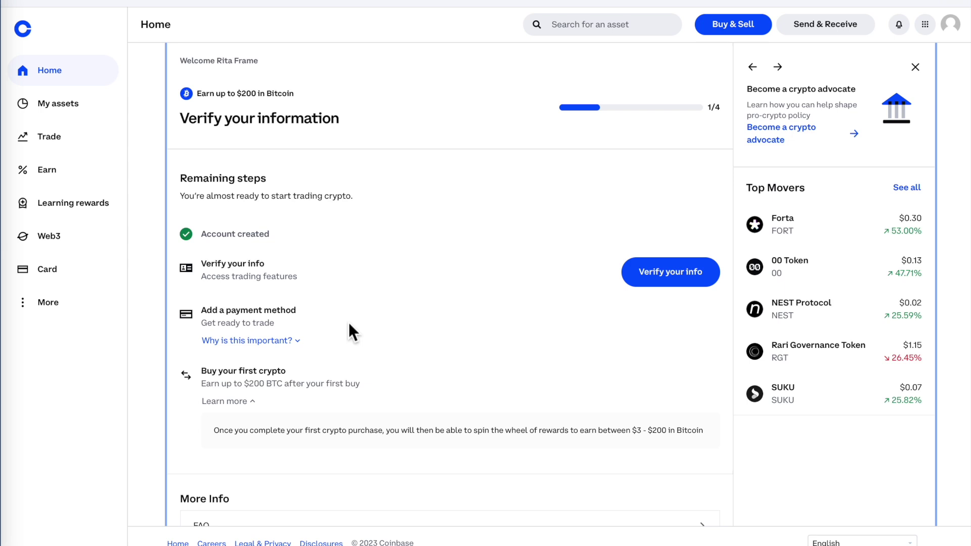
{"action": "left_click", "coordinate": [279, 343]}
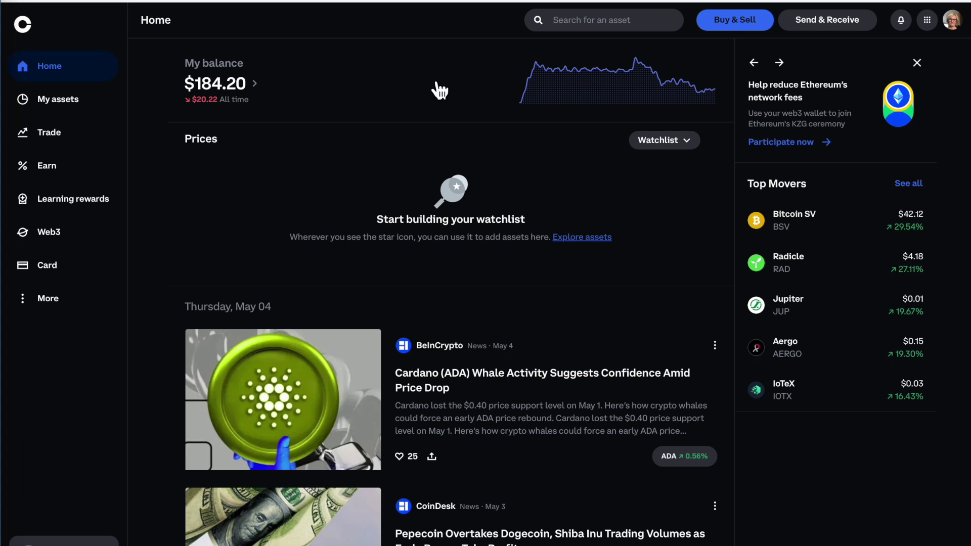
Go to the payment methods in the account settings and start adding a payment method.
{"action": "left_click", "coordinate": [957, 30]}
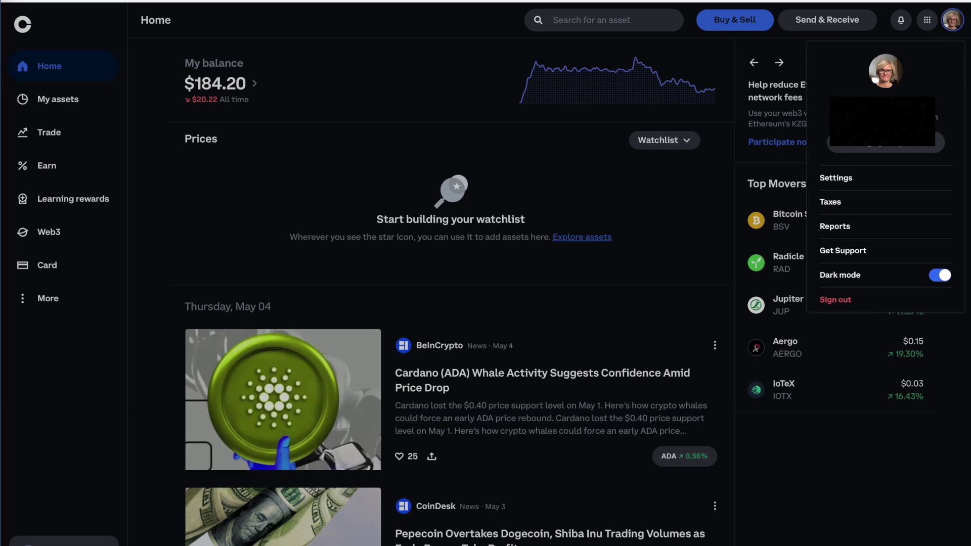
{"action": "left_click", "coordinate": [850, 178]}
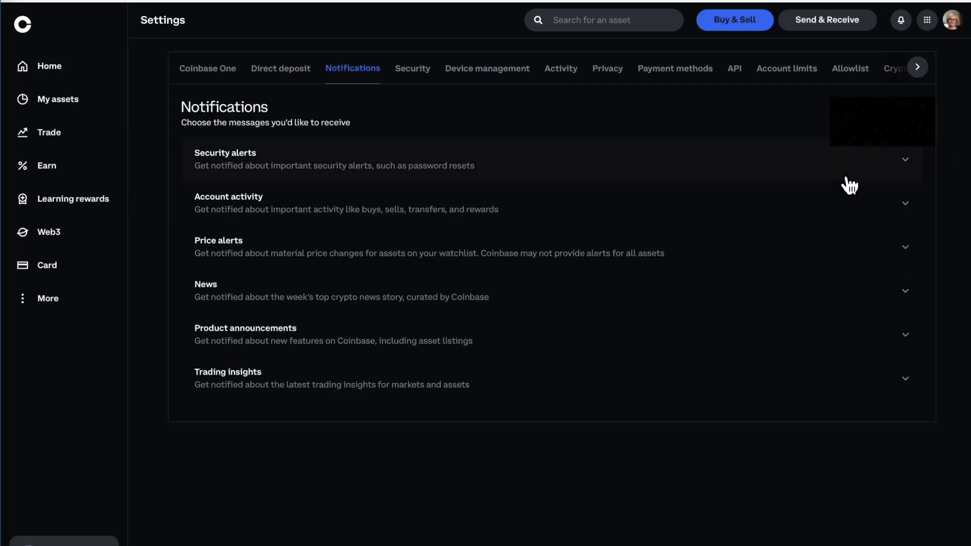
{"action": "left_click", "coordinate": [696, 70]}
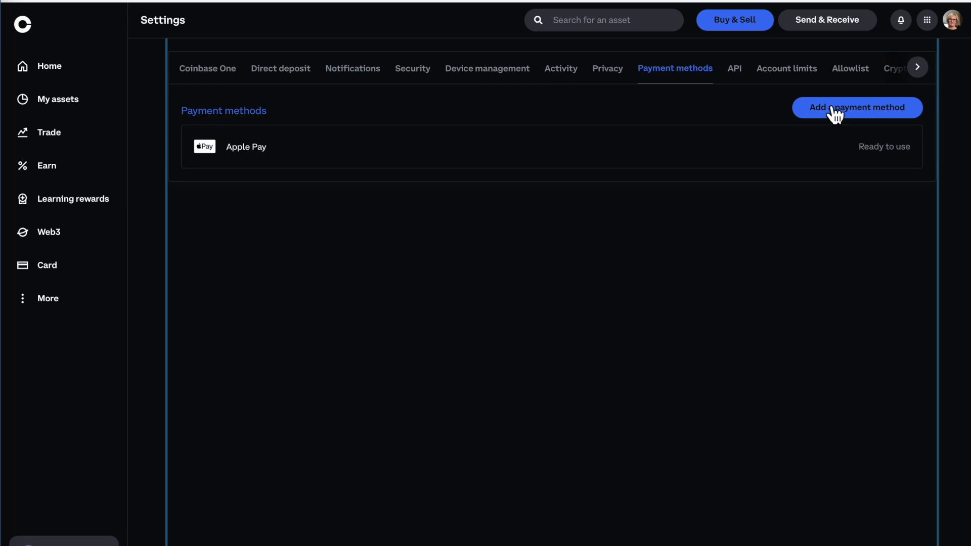
{"action": "left_click", "coordinate": [871, 117]}
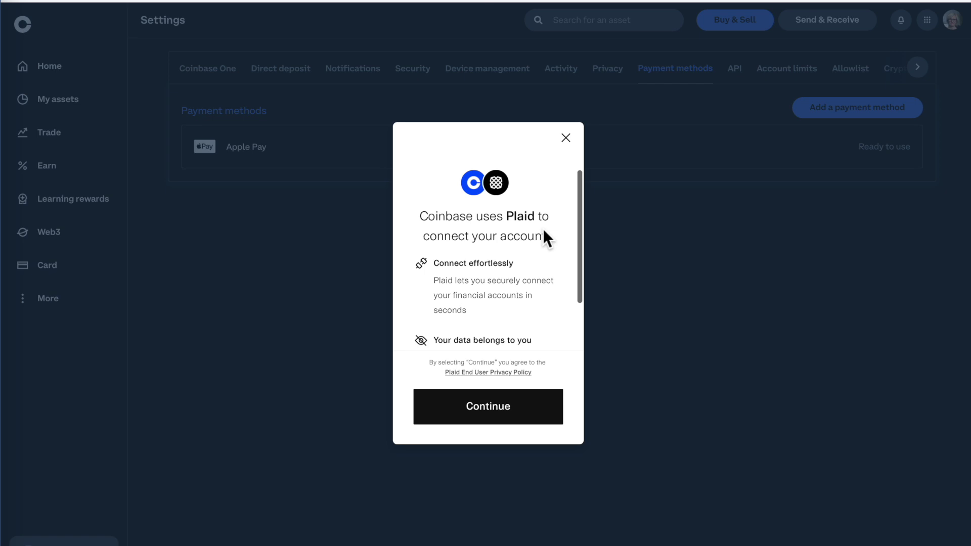
Browse the institutions Plaid offers for linking a bank account, and leave without linking one or starting manual verification.
{"action": "key", "text": "Return"}
{"action": "scroll", "coordinate": [500, 338], "scroll_direction": "down", "scroll_amount": 10}
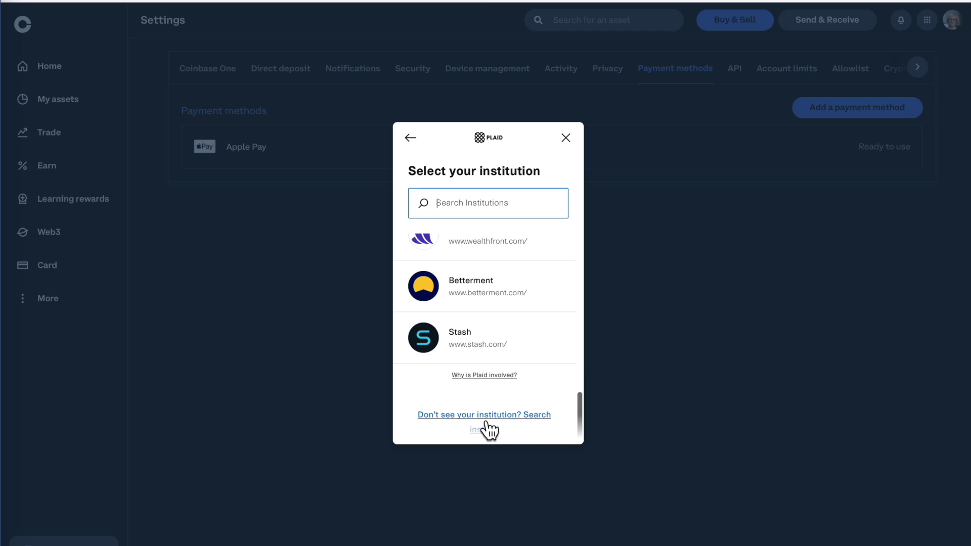
{"action": "left_click", "coordinate": [568, 140]}
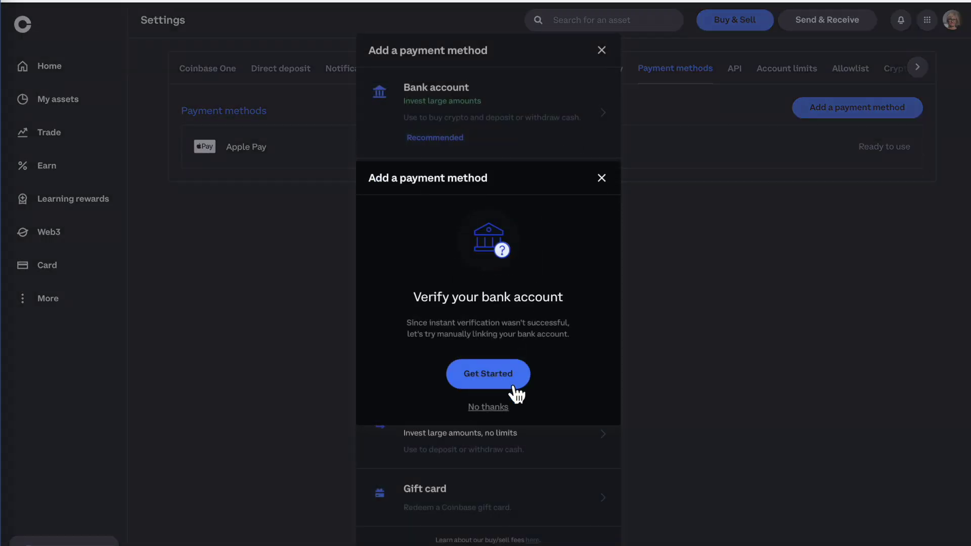
{"action": "left_click", "coordinate": [488, 407]}
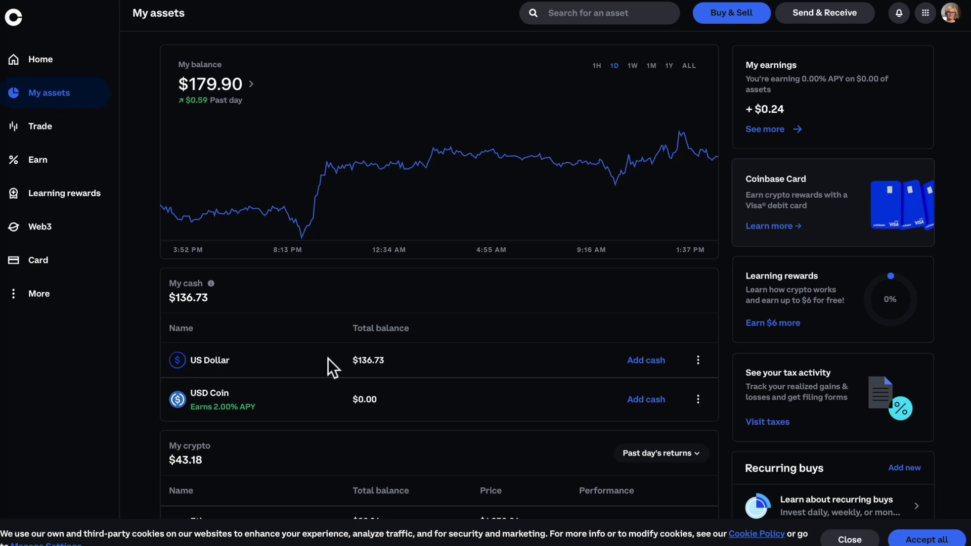
Start adding cash to the US Dollar balance in My assets.
{"action": "left_click", "coordinate": [654, 361]}
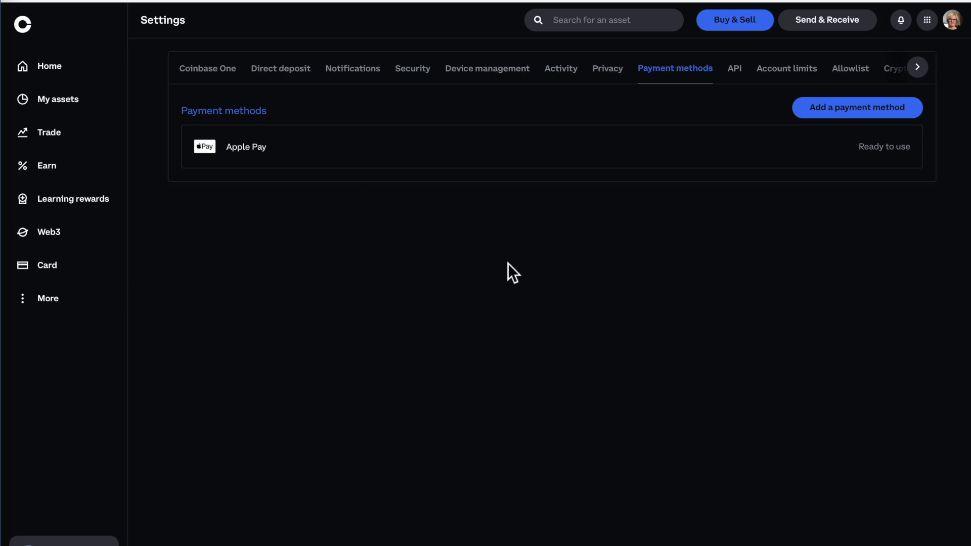
Turn dark mode off to view the light theme, and turn it back on.
{"action": "left_click", "coordinate": [955, 25]}
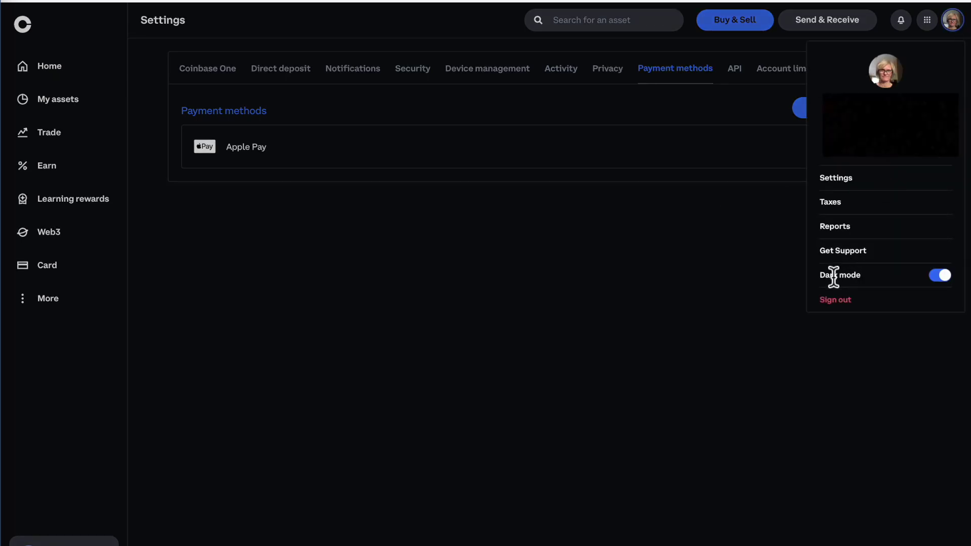
{"action": "left_click", "coordinate": [947, 277]}
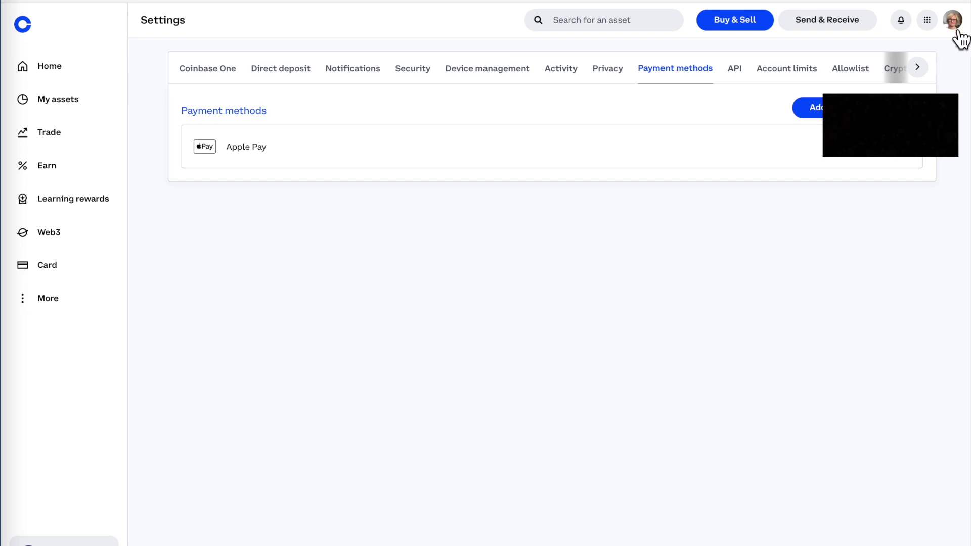
{"action": "left_click", "coordinate": [955, 26]}
{"action": "left_click", "coordinate": [944, 279]}
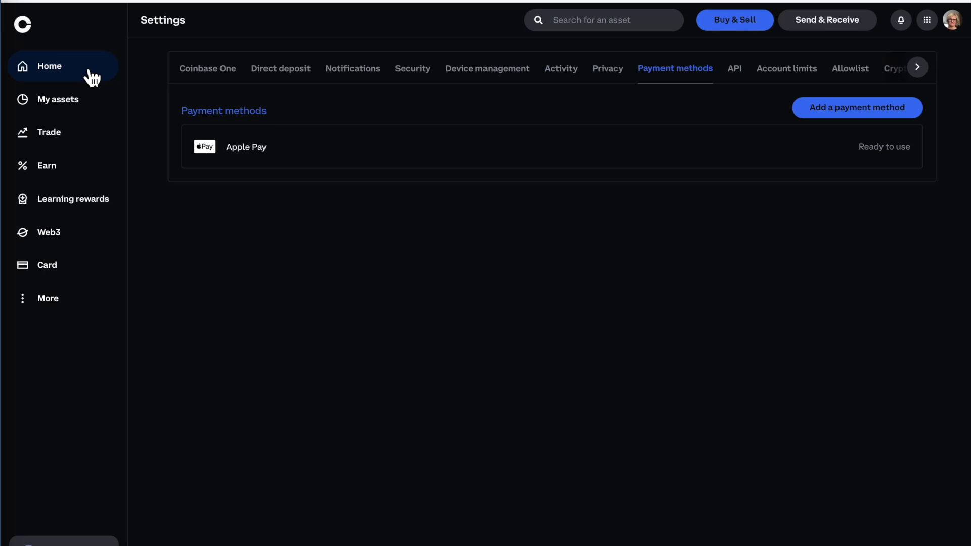
Visit the Home page and review the cash and crypto holdings in My assets.
{"action": "left_click", "coordinate": [85, 66]}
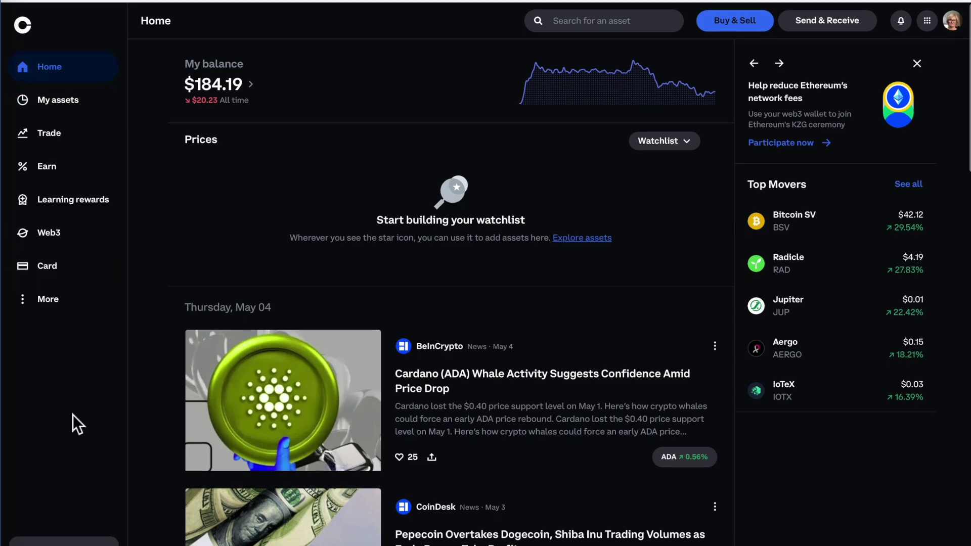
{"action": "left_click", "coordinate": [74, 114]}
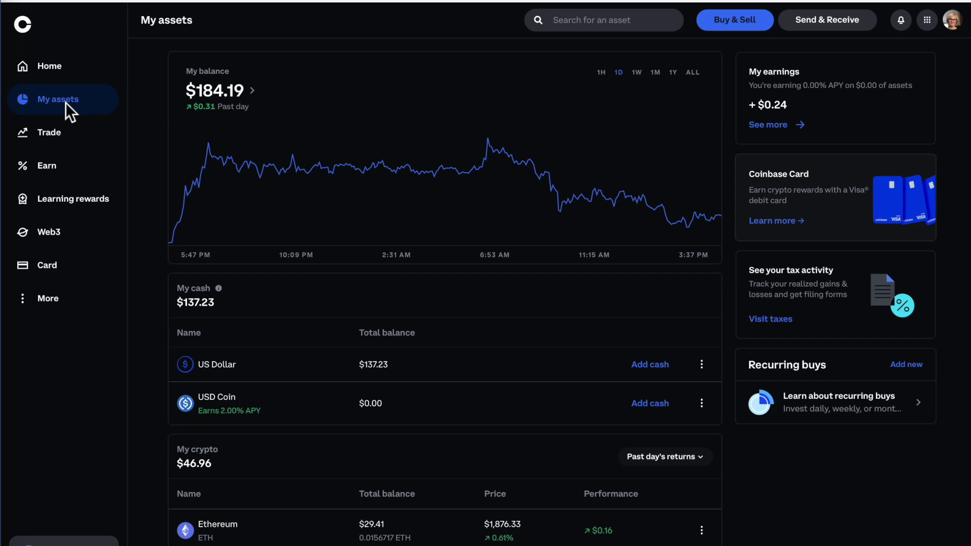
{"action": "scroll", "coordinate": [445, 304], "scroll_direction": "down", "scroll_amount": 5}
{"action": "scroll", "coordinate": [152, 139], "scroll_direction": "up", "scroll_amount": 5}
Open the Trade page and look through the spot markets in the Advanced view.
{"action": "left_click", "coordinate": [51, 135]}
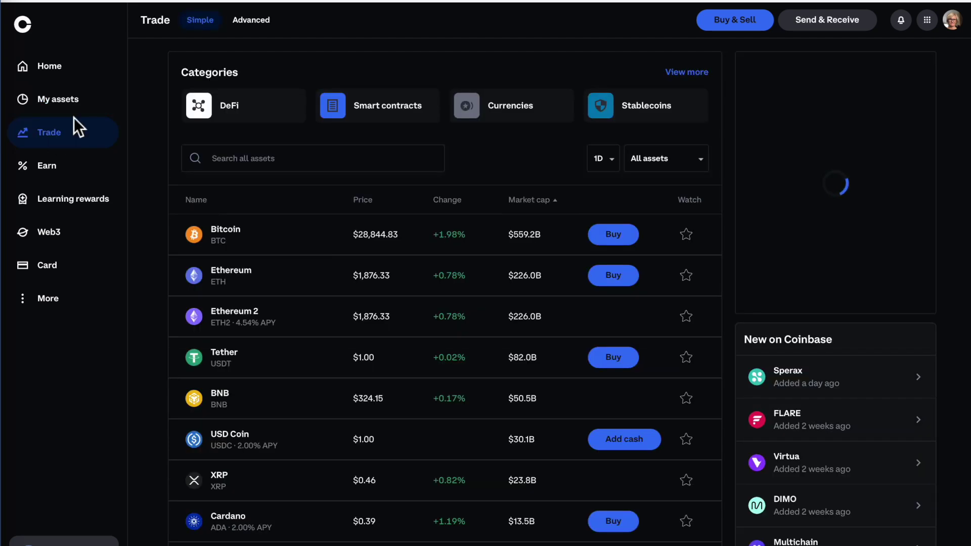
{"action": "left_click", "coordinate": [259, 21]}
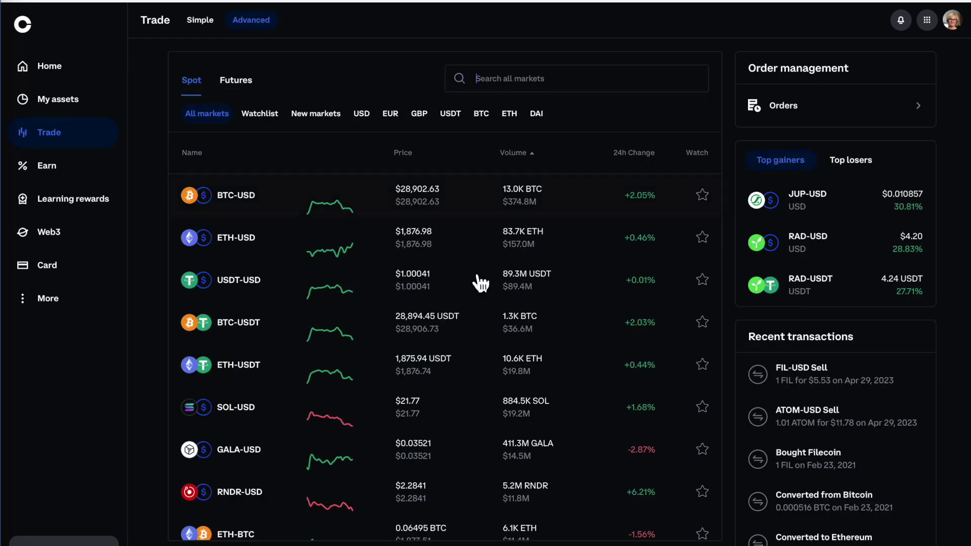
{"action": "scroll", "coordinate": [481, 449], "scroll_direction": "down", "scroll_amount": 2}
{"action": "scroll", "coordinate": [538, 457], "scroll_direction": "up", "scroll_amount": 2}
Open the Earn page and review the lifetime earnings, staking offers and earning assets.
{"action": "left_click", "coordinate": [53, 165]}
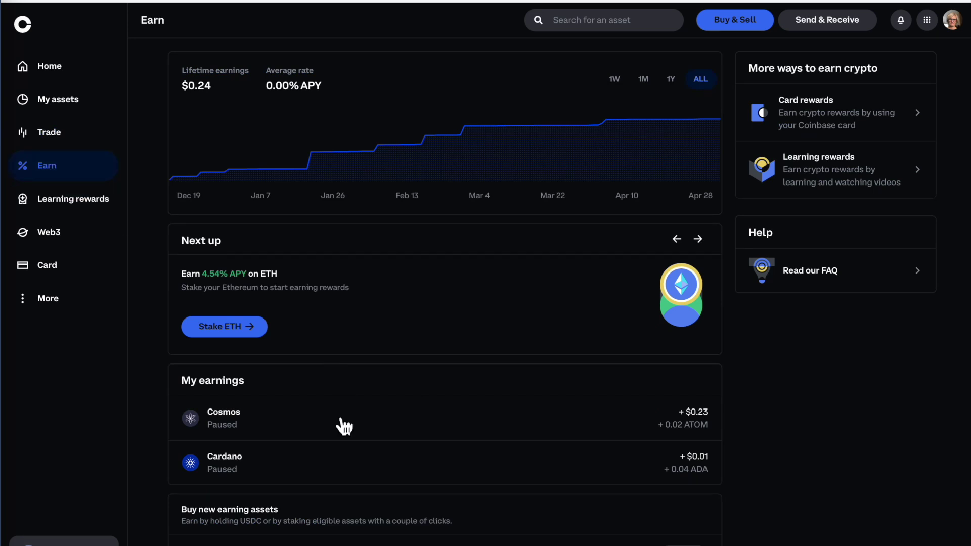
{"action": "scroll", "coordinate": [339, 397], "scroll_direction": "down", "scroll_amount": 4}
{"action": "scroll", "coordinate": [342, 425], "scroll_direction": "up", "scroll_amount": 1}
{"action": "scroll", "coordinate": [344, 426], "scroll_direction": "up", "scroll_amount": 3}
Look at the Learning rewards, Web3 and Coinbase Card pages and the additional navigation options, and return to Home.
{"action": "left_click", "coordinate": [60, 206]}
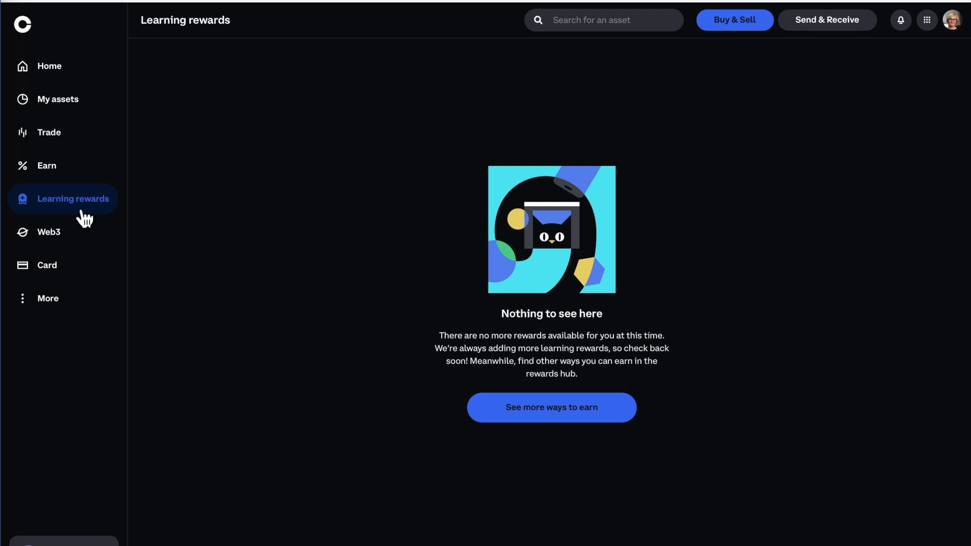
{"action": "left_click", "coordinate": [57, 246]}
{"action": "left_click", "coordinate": [52, 266]}
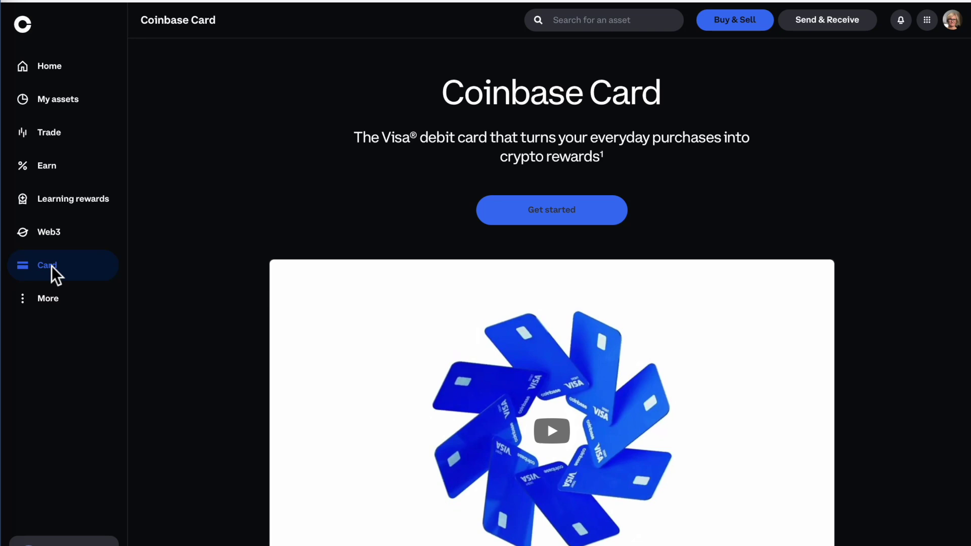
{"action": "left_click", "coordinate": [45, 315]}
{"action": "left_click", "coordinate": [52, 75]}
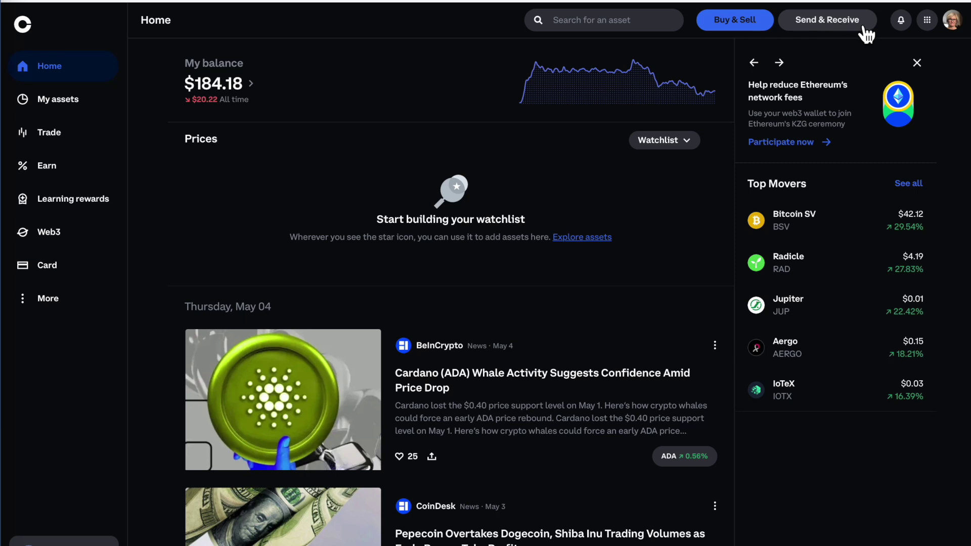
View the profile menu's options, close it, and look through the news feed on the Home page.
{"action": "left_click", "coordinate": [961, 29]}
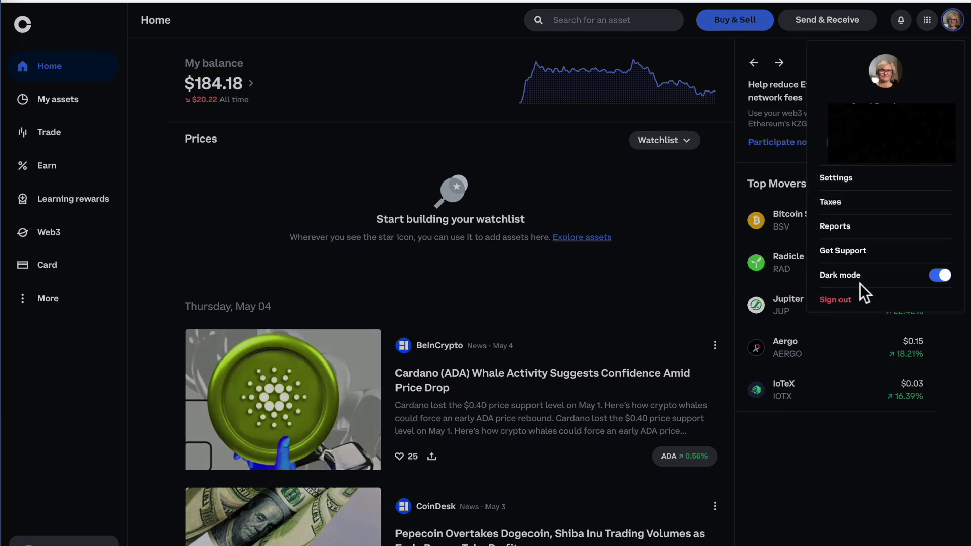
{"action": "left_click", "coordinate": [678, 226]}
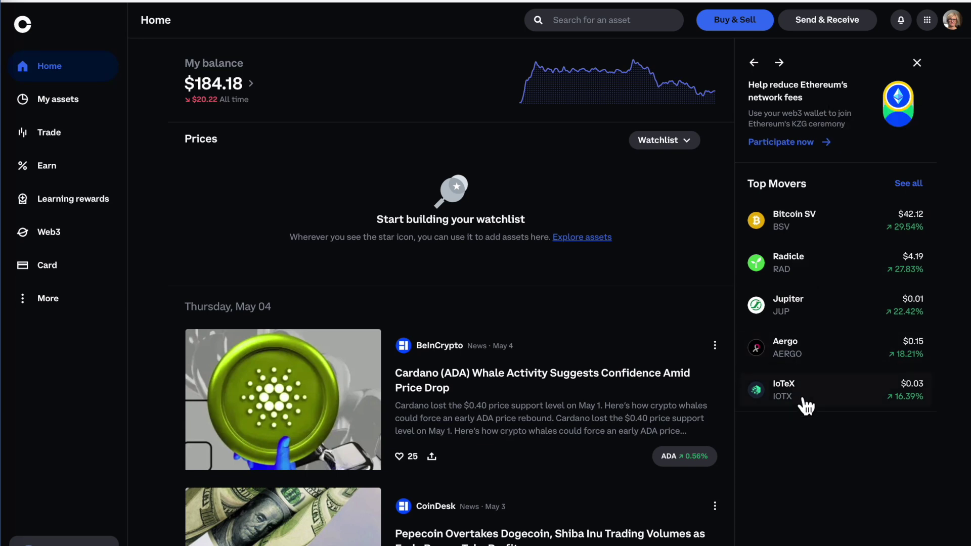
{"action": "scroll", "coordinate": [484, 457], "scroll_direction": "down", "scroll_amount": 4}
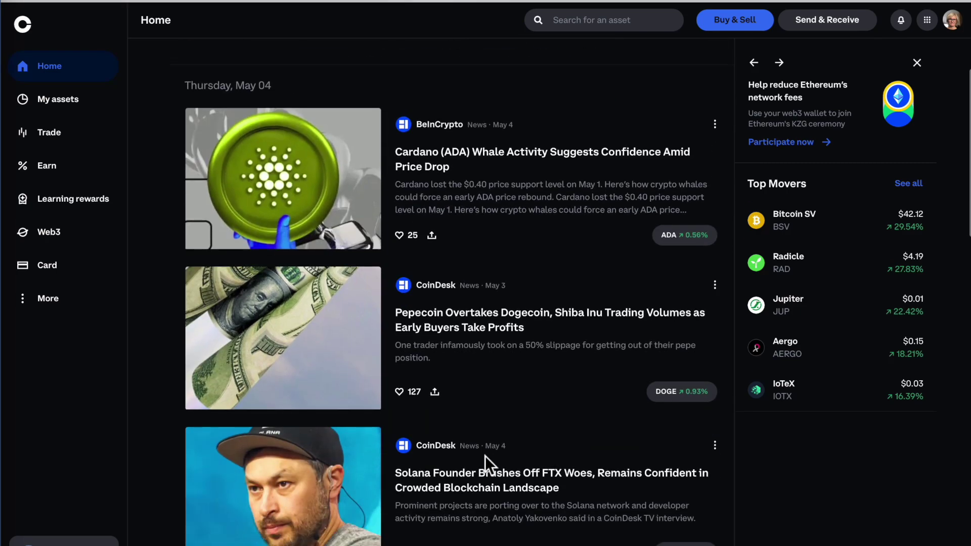
Look through the rest of the Home news feed and set the Prices list to Top assets.
{"action": "scroll", "coordinate": [484, 456], "scroll_direction": "down", "scroll_amount": 11}
{"action": "scroll", "coordinate": [484, 456], "scroll_direction": "up", "scroll_amount": 20}
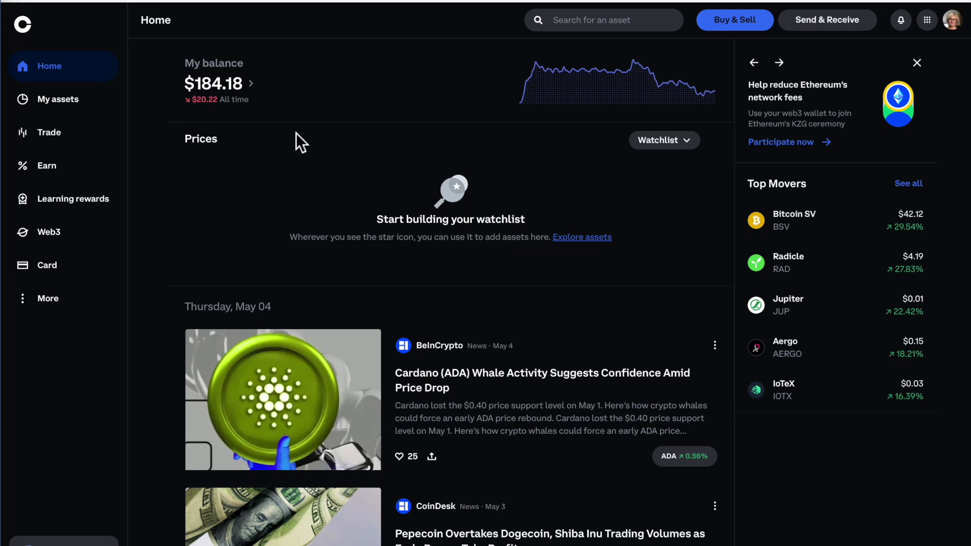
{"action": "left_click", "coordinate": [693, 148]}
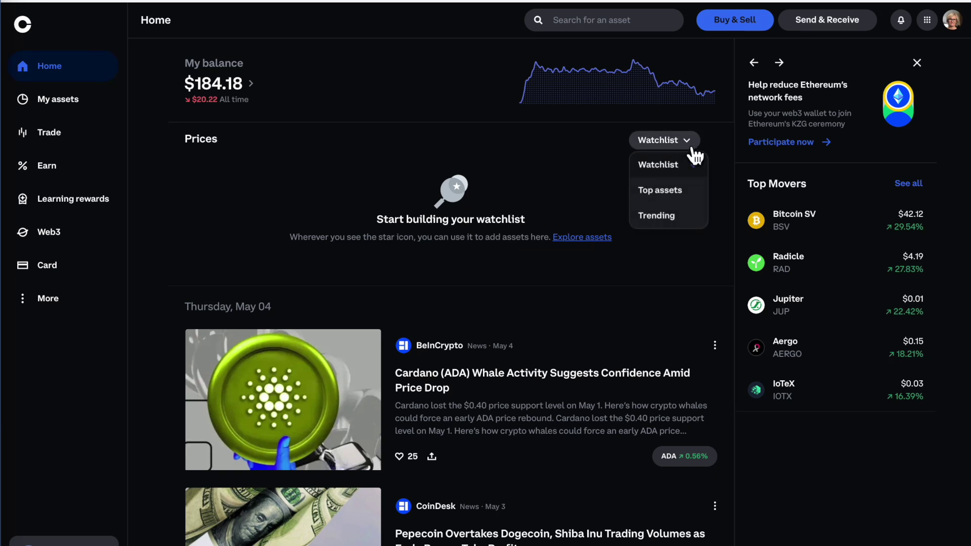
{"action": "left_click", "coordinate": [659, 200]}
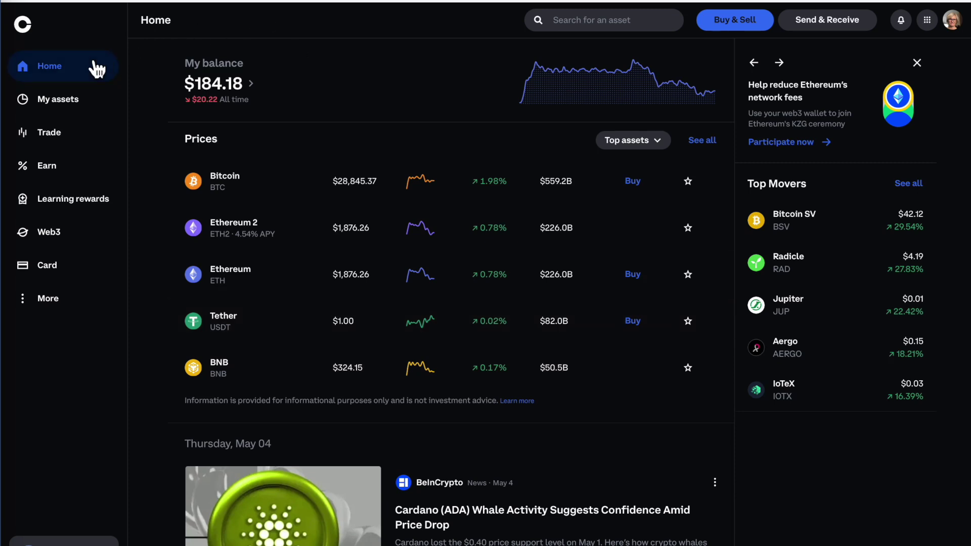
Review the cash and crypto holdings on the My assets page, and view the balance chart over all time and the past hour.
{"action": "left_click", "coordinate": [60, 100]}
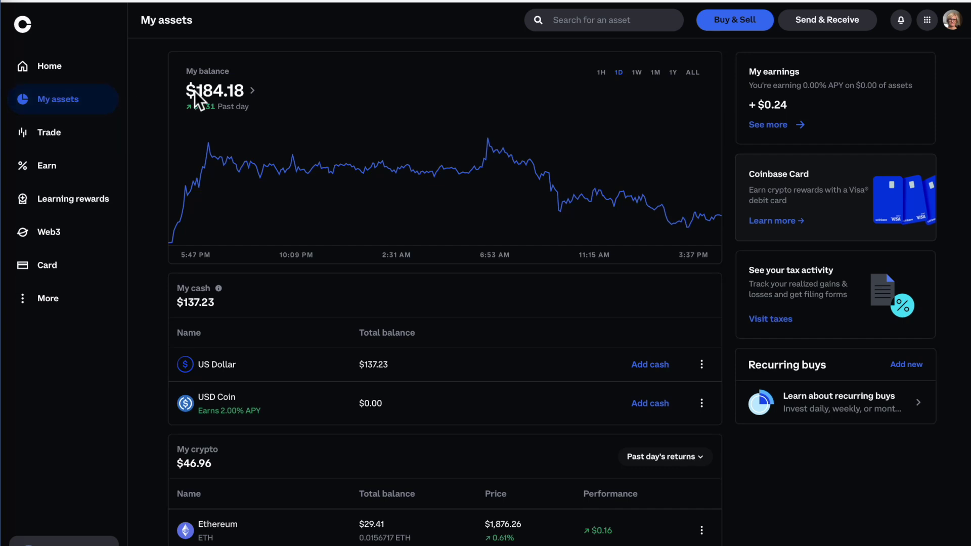
{"action": "scroll", "coordinate": [304, 504], "scroll_direction": "down", "scroll_amount": 3}
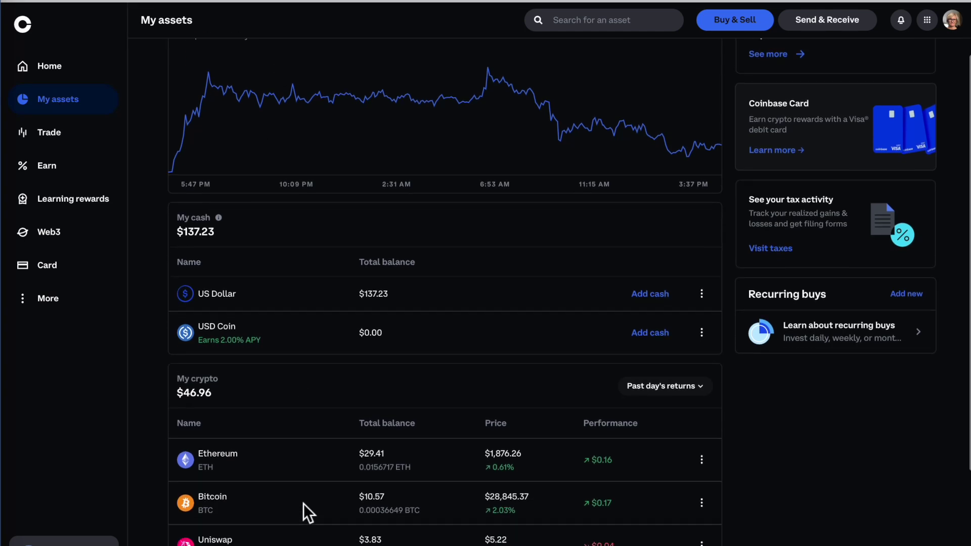
{"action": "scroll", "coordinate": [303, 503], "scroll_direction": "down", "scroll_amount": 1}
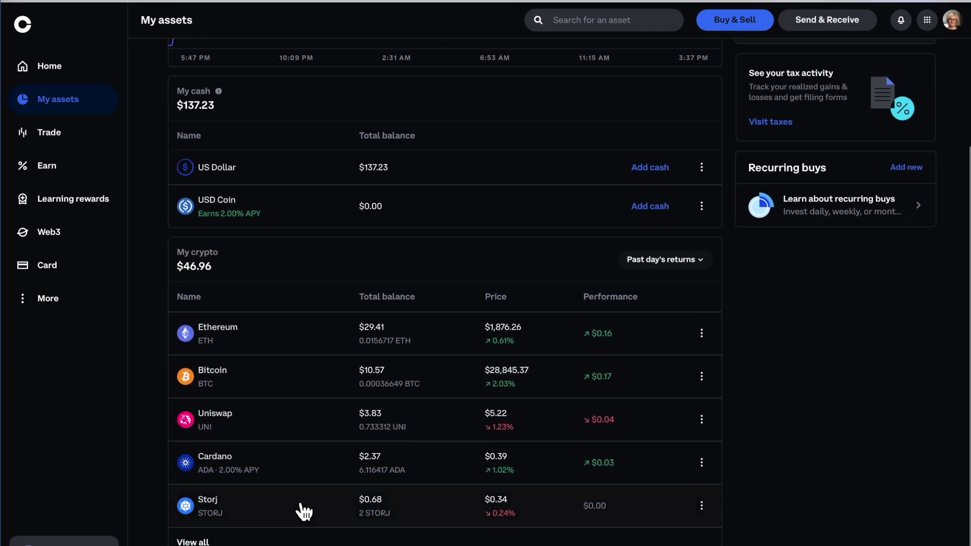
{"action": "scroll", "coordinate": [303, 511], "scroll_direction": "up", "scroll_amount": 3}
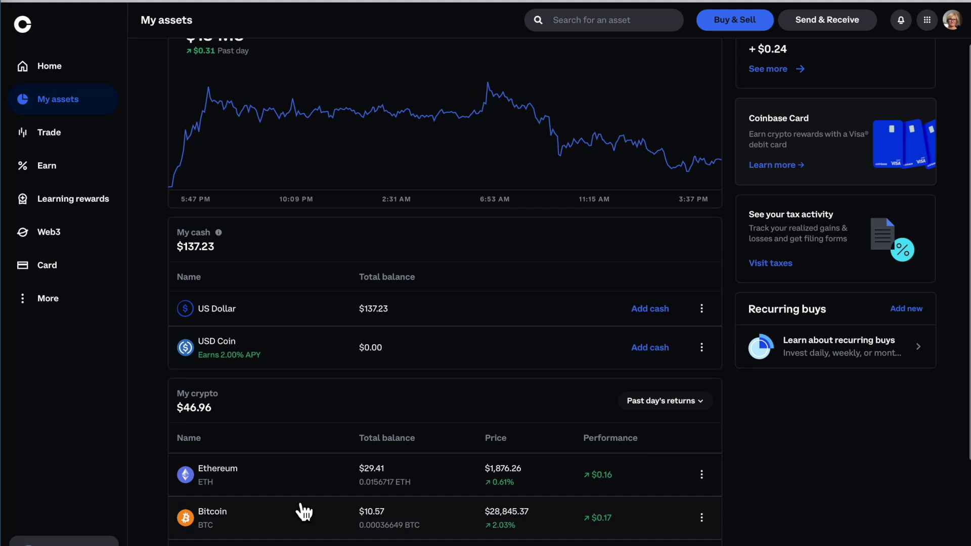
{"action": "scroll", "coordinate": [268, 160], "scroll_direction": "up", "scroll_amount": 1}
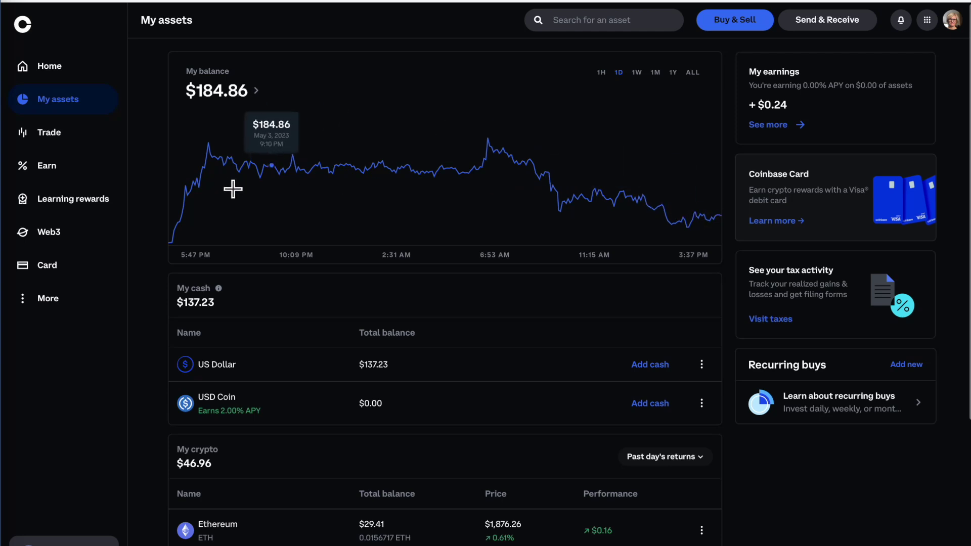
{"action": "left_click", "coordinate": [701, 77]}
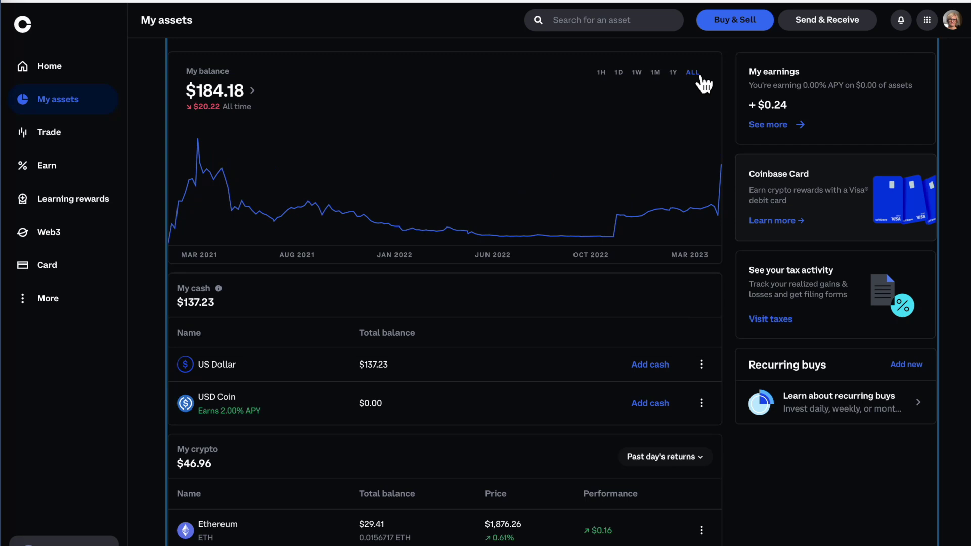
{"action": "left_click", "coordinate": [601, 73]}
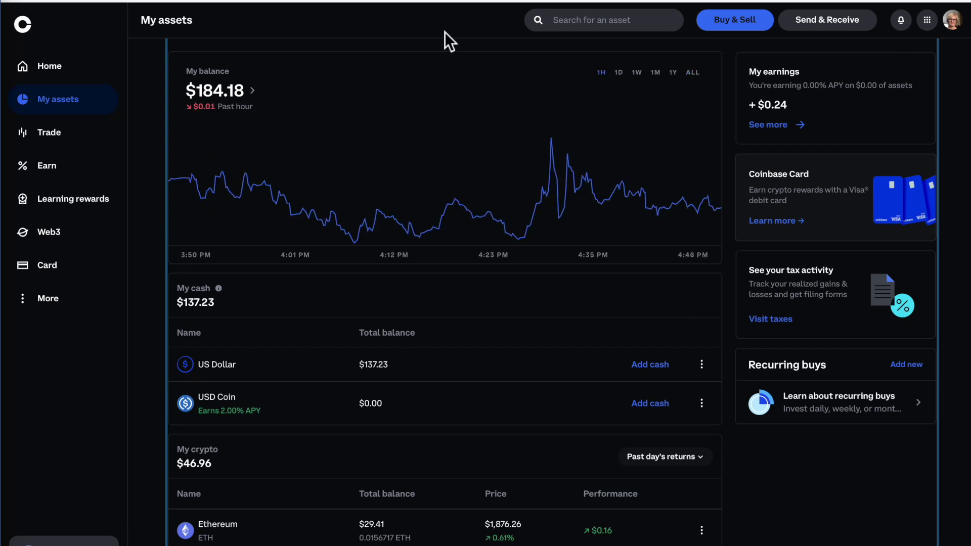
Open the buy and sell dialog and look at its Sell and Convert options.
{"action": "left_click", "coordinate": [751, 30]}
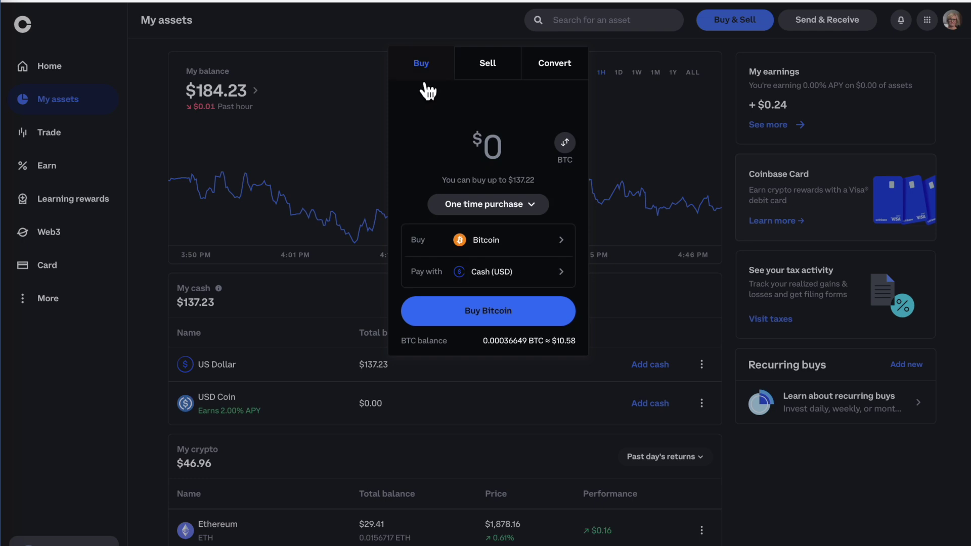
{"action": "left_click", "coordinate": [510, 71]}
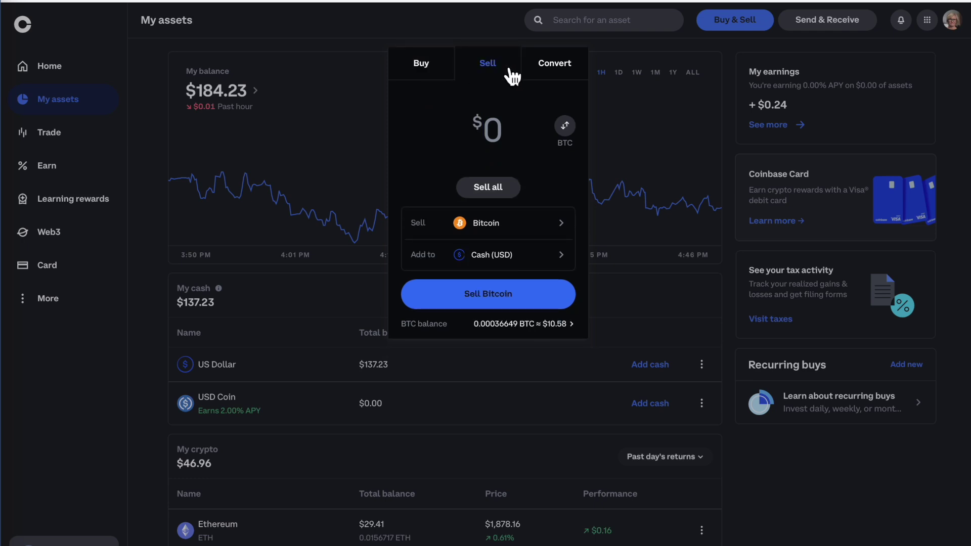
{"action": "left_click", "coordinate": [572, 70]}
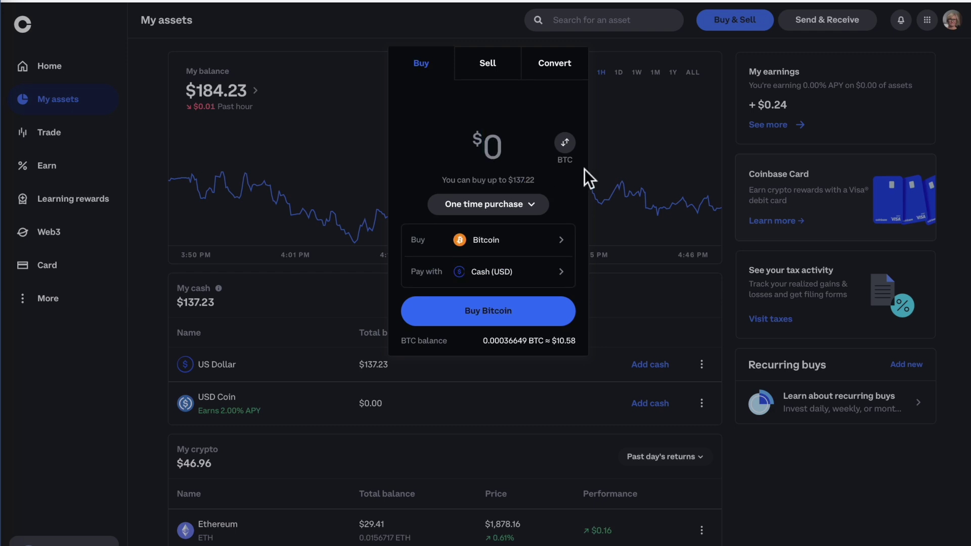
Buy $10 of Bitcoin with Cash (USD) as a one-time purchase, checking the amount in BTC, and return to My assets.
{"action": "type", "text": "10"}
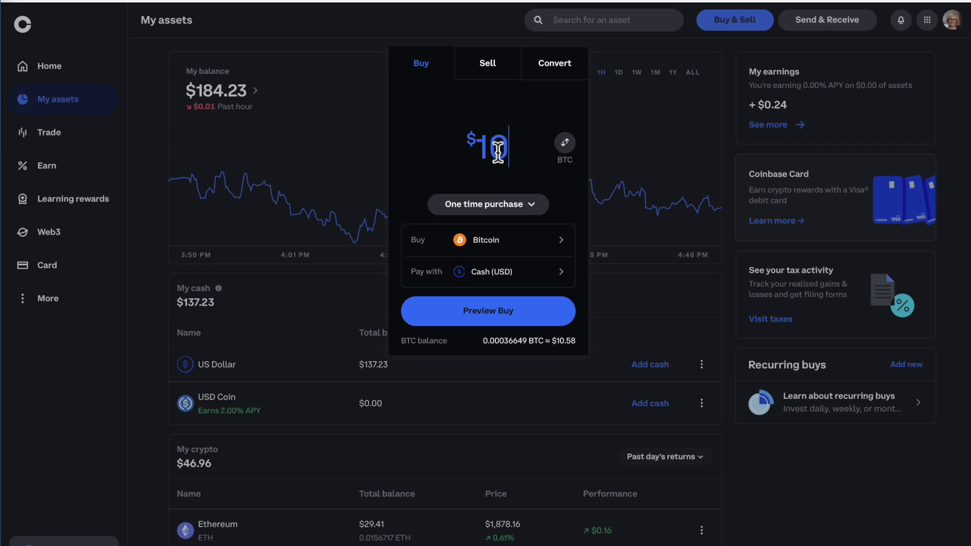
{"action": "left_click", "coordinate": [565, 143]}
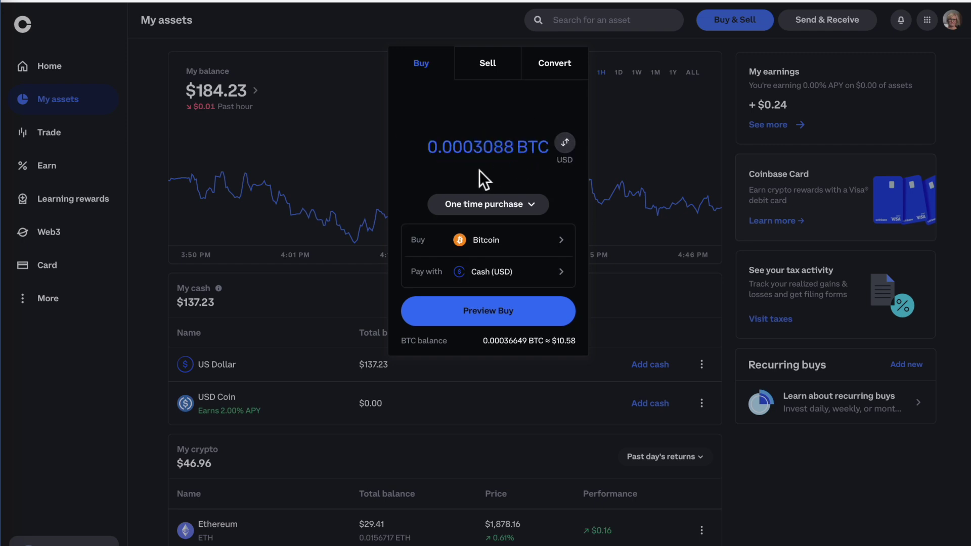
{"action": "left_click", "coordinate": [566, 145]}
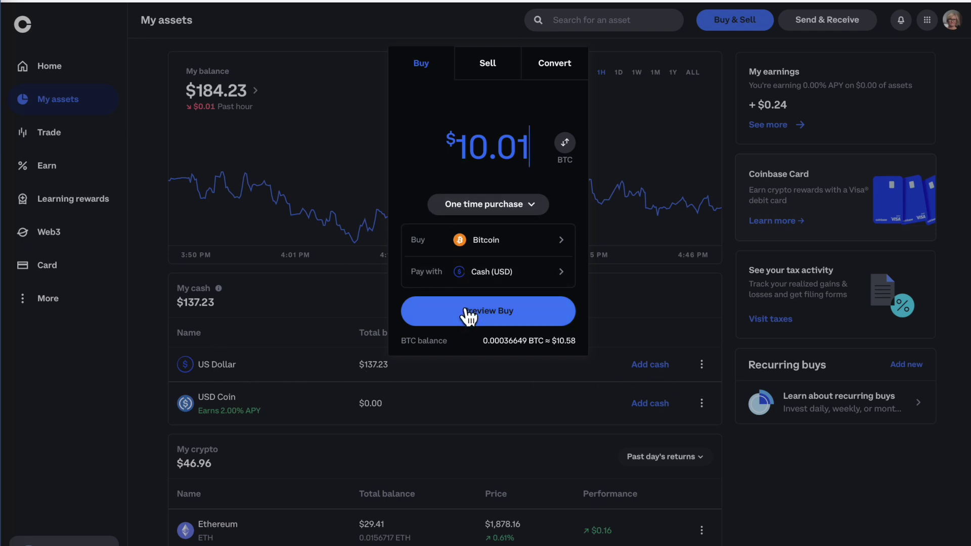
{"action": "left_click", "coordinate": [543, 324]}
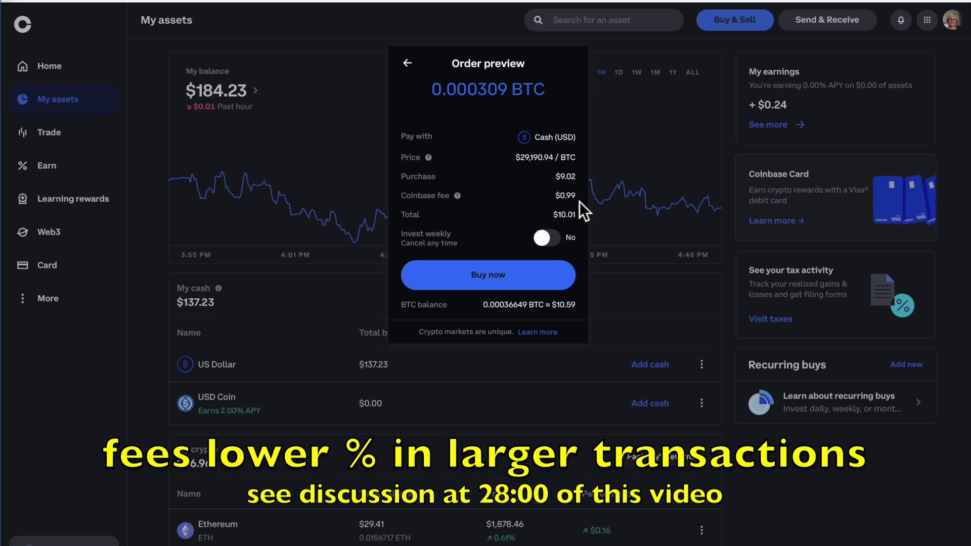
{"action": "left_click", "coordinate": [507, 284]}
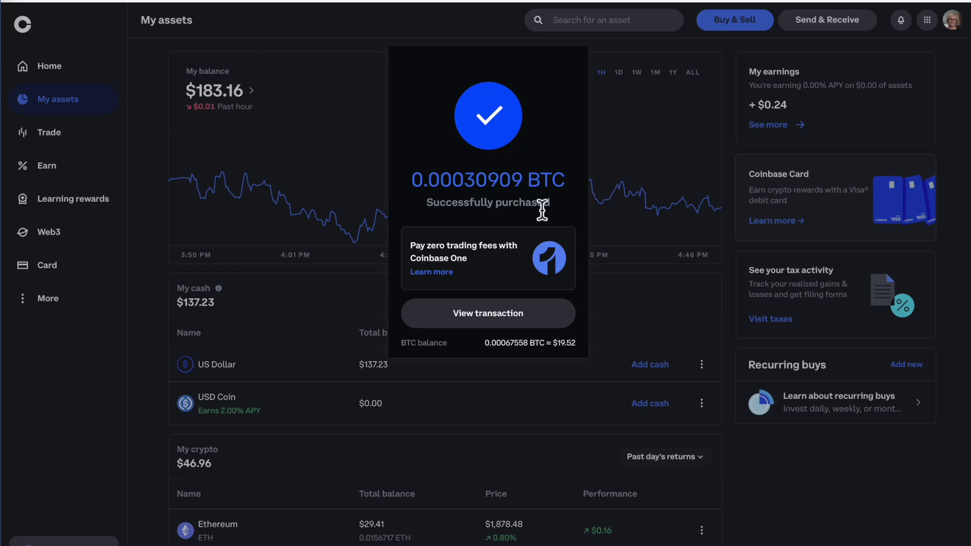
{"action": "left_click", "coordinate": [53, 101]}
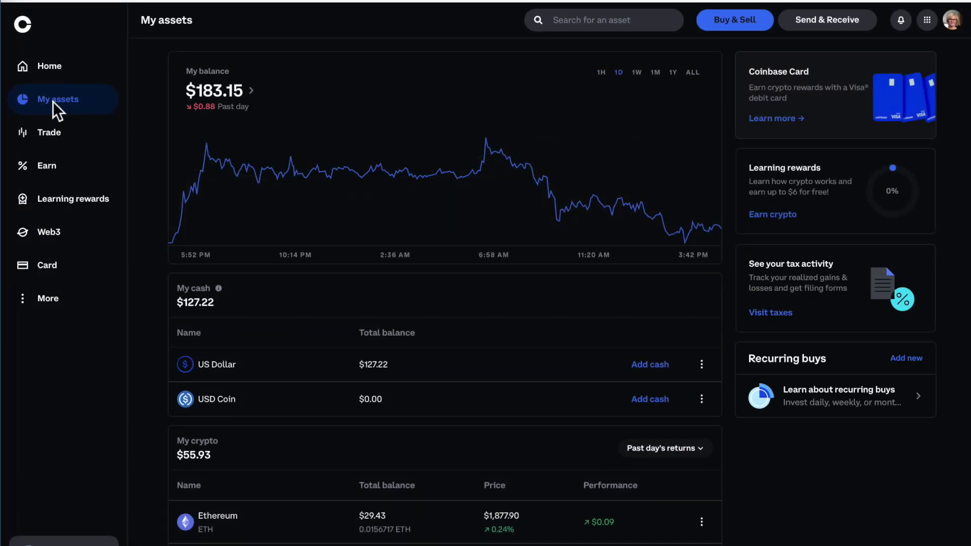
Sell $11 of Ethereum with the payout added to Cash (USD), and view the resulting transaction.
{"action": "left_click", "coordinate": [759, 25]}
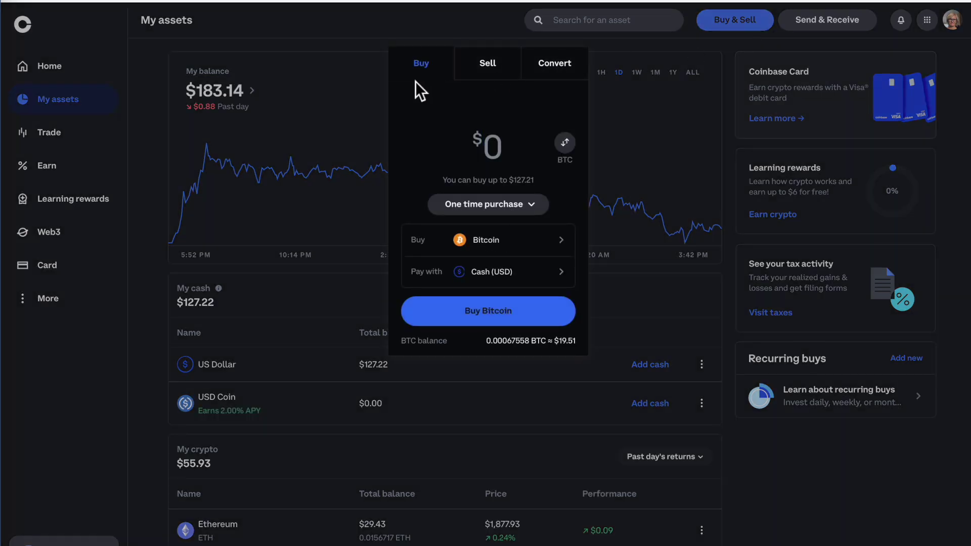
{"action": "left_click", "coordinate": [502, 68]}
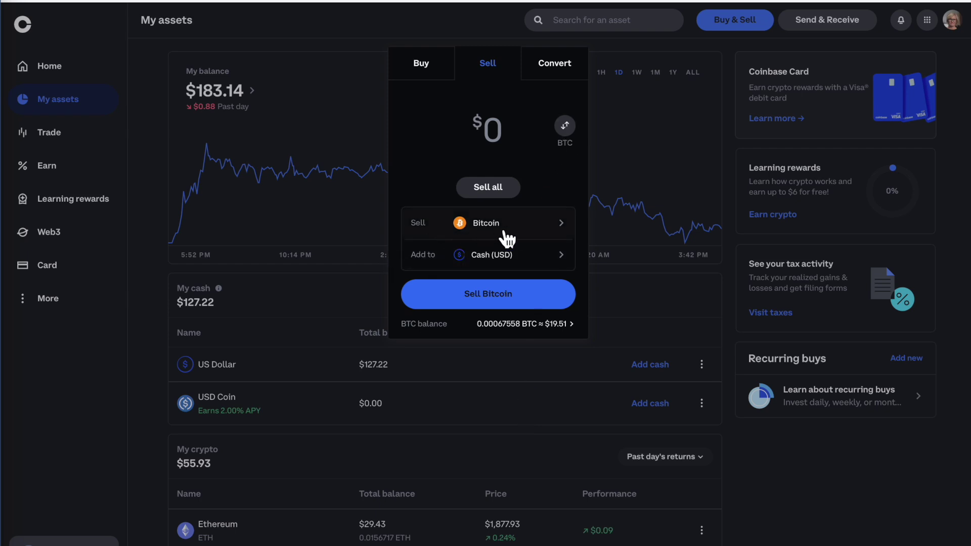
{"action": "left_click", "coordinate": [572, 236]}
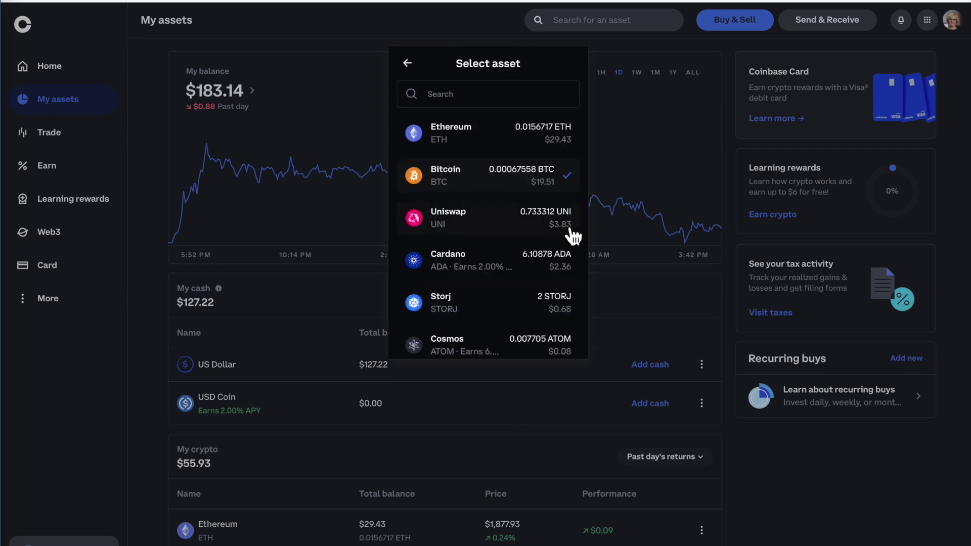
{"action": "left_click", "coordinate": [462, 143]}
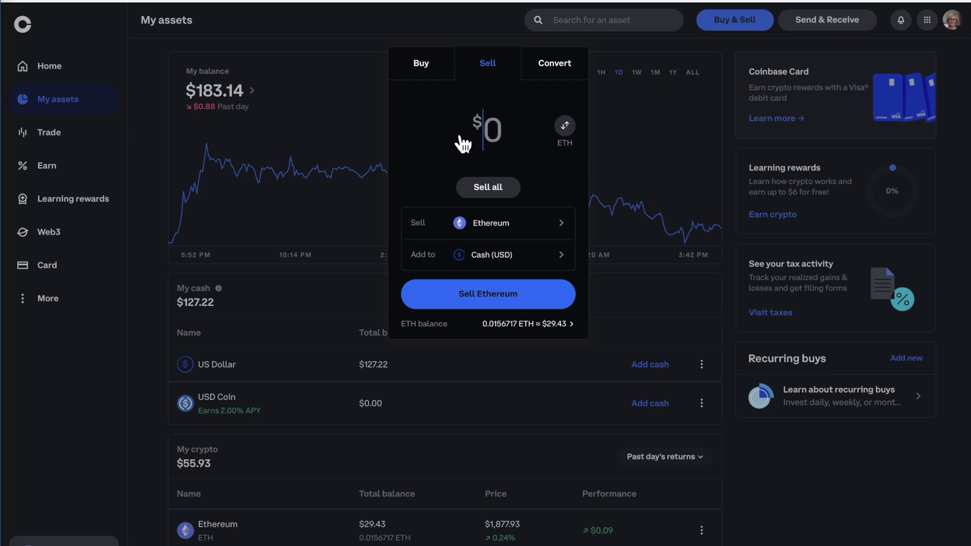
{"action": "type", "text": "11"}
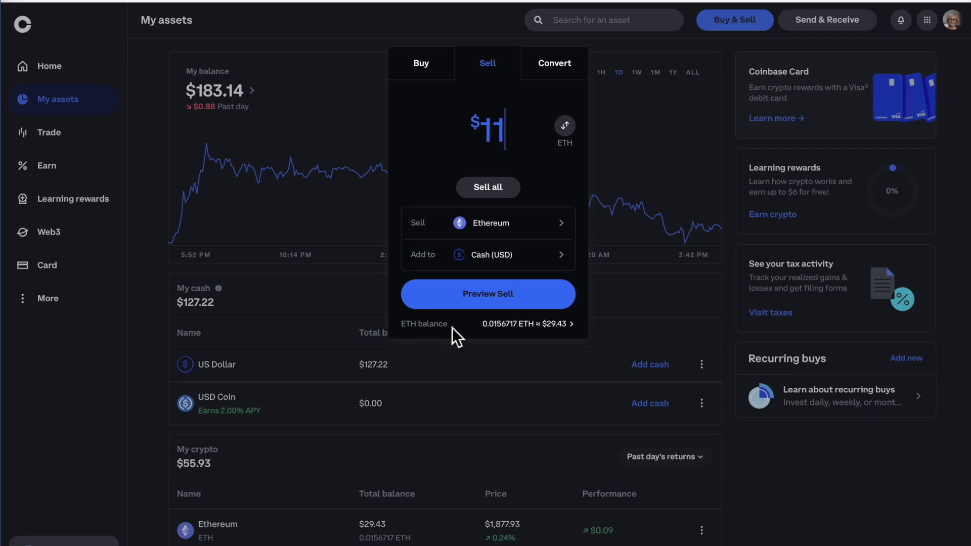
{"action": "left_click", "coordinate": [506, 305]}
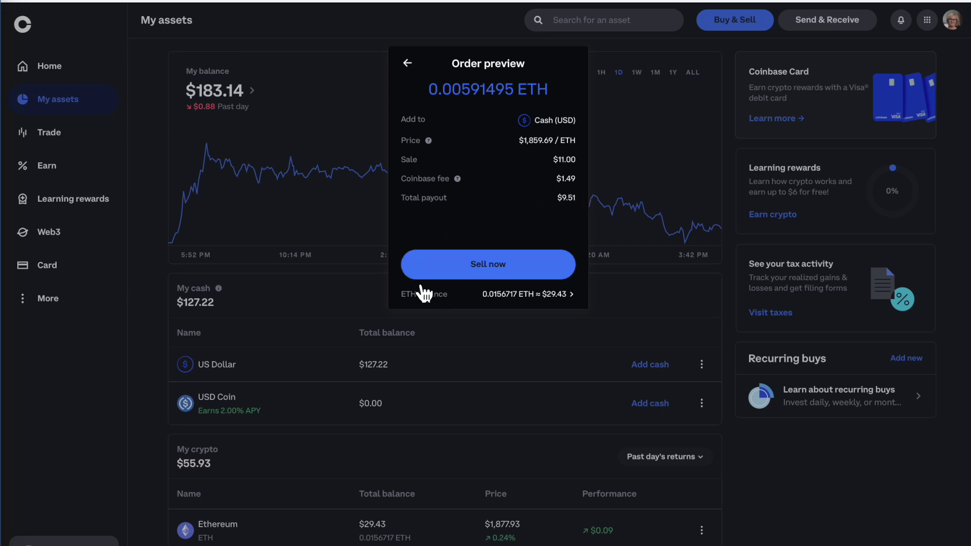
{"action": "left_click", "coordinate": [504, 276]}
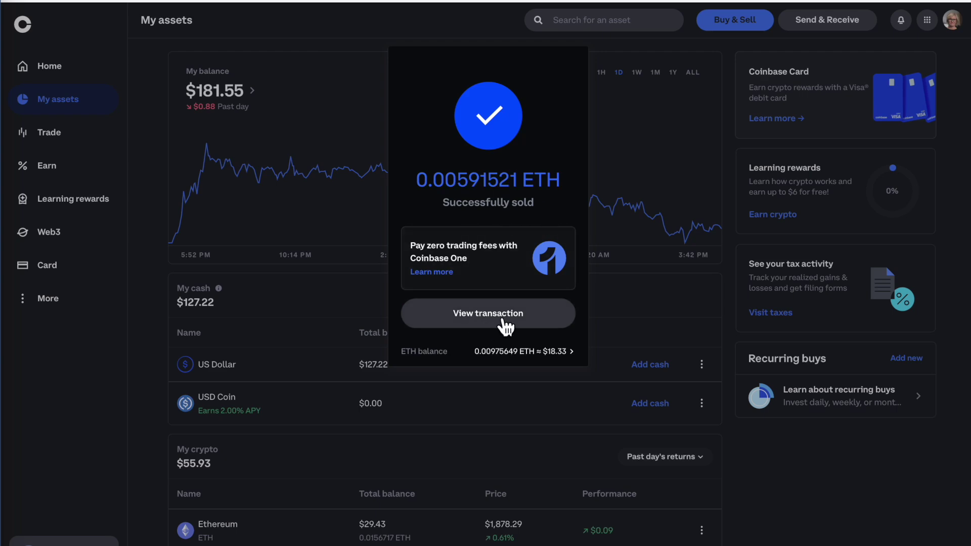
{"action": "left_click", "coordinate": [505, 322]}
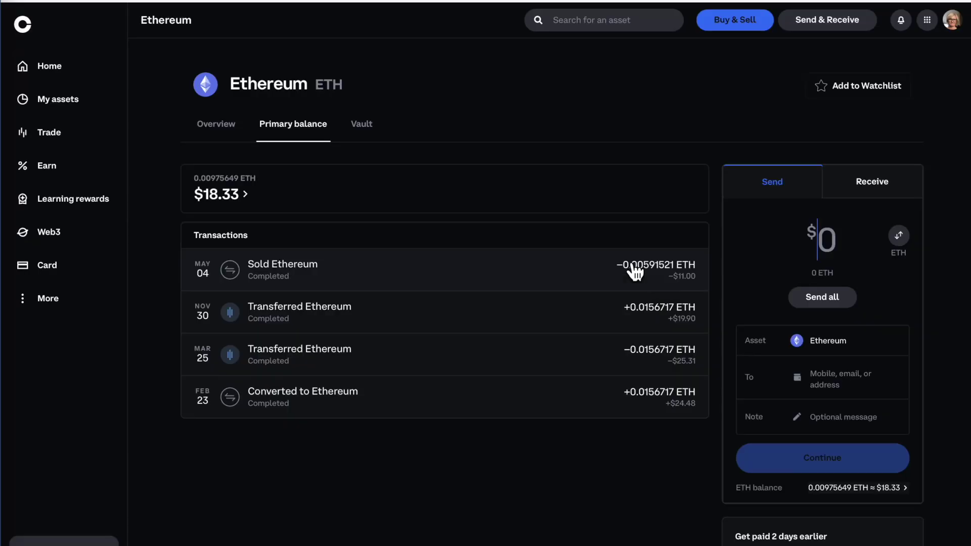
Return to My assets and convert $12 of Bitcoin to Ethereum.
{"action": "left_click", "coordinate": [66, 99]}
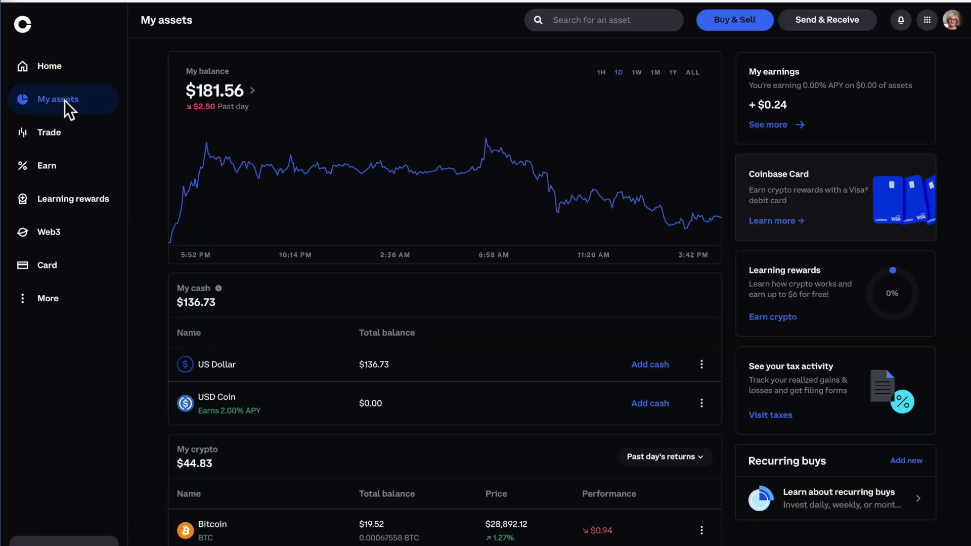
{"action": "left_click", "coordinate": [752, 31]}
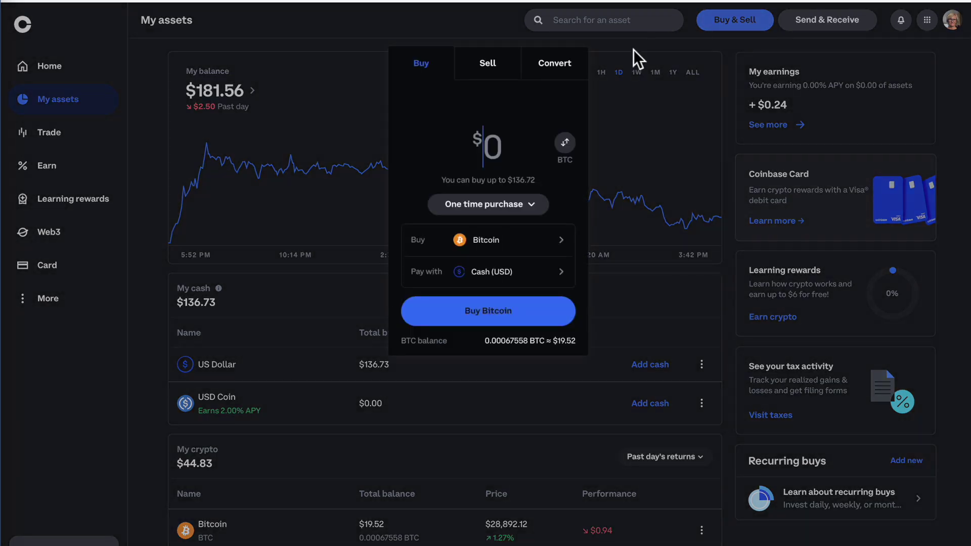
{"action": "left_click", "coordinate": [567, 70]}
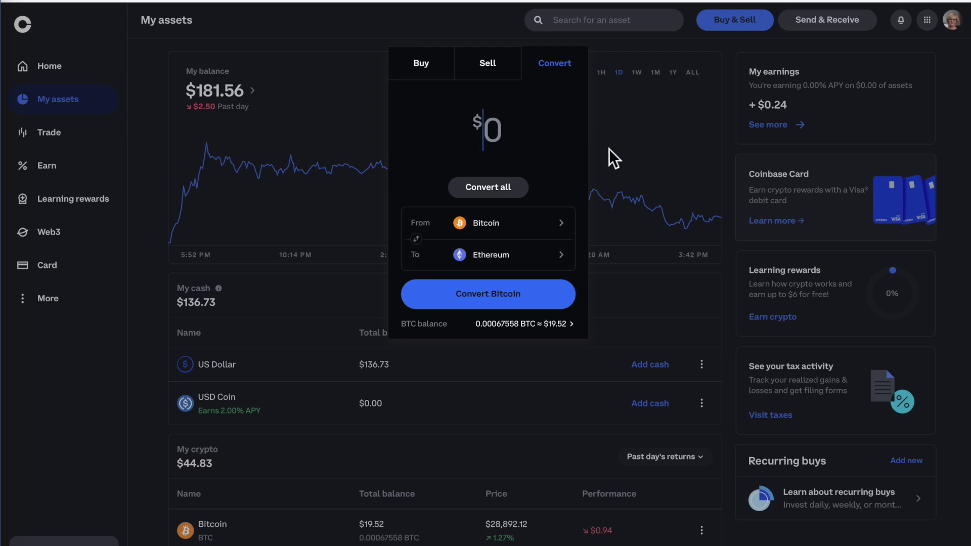
{"action": "type", "text": "12"}
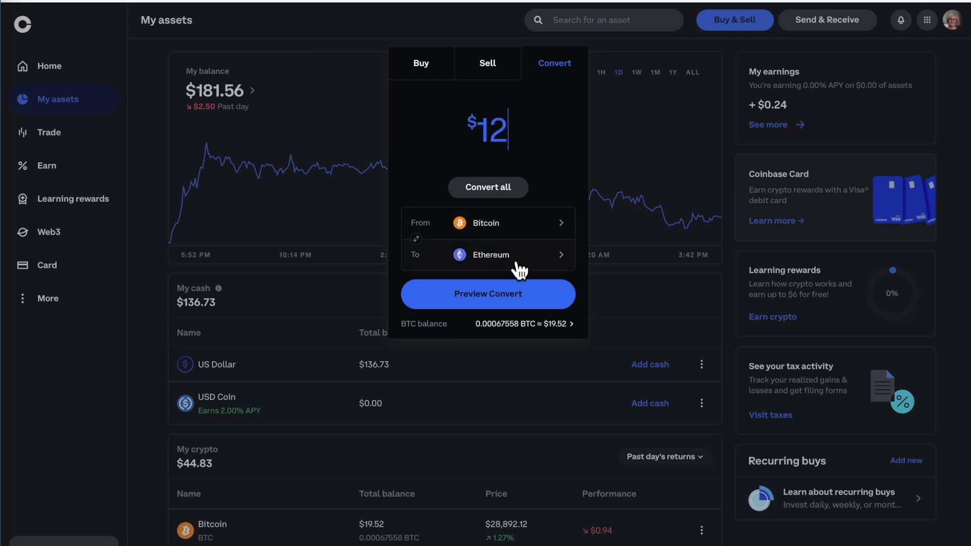
{"action": "left_click", "coordinate": [516, 302]}
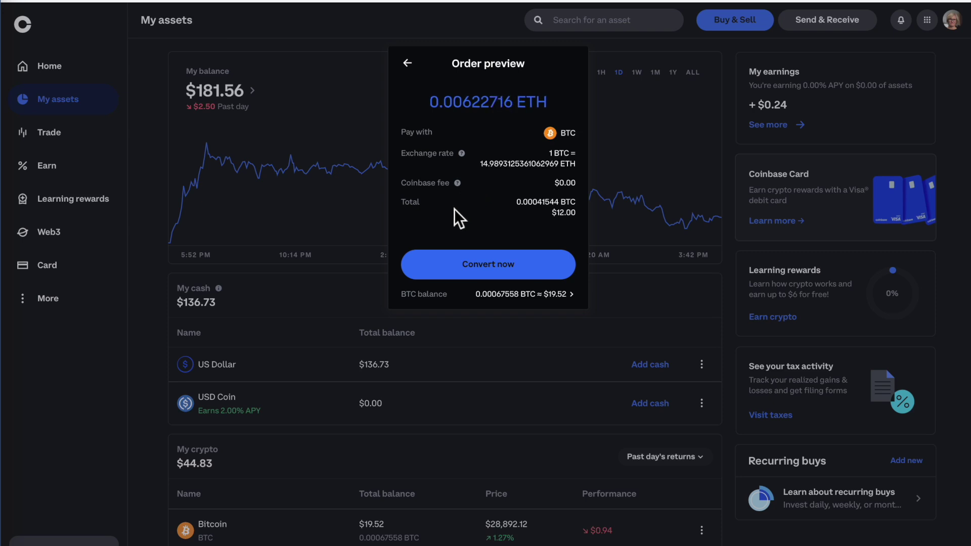
{"action": "left_click", "coordinate": [525, 276]}
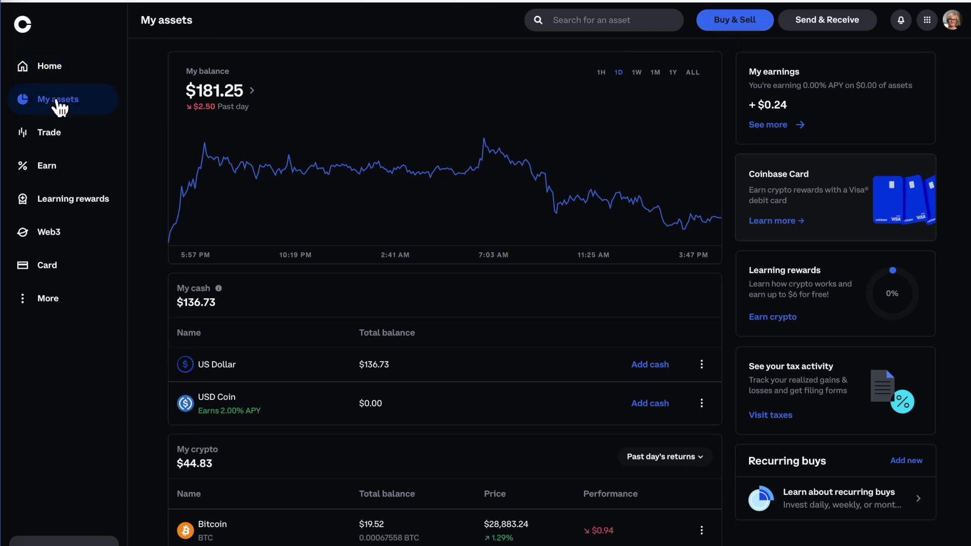
Open the Trade page and switch it to the Simple view.
{"action": "left_click", "coordinate": [53, 143]}
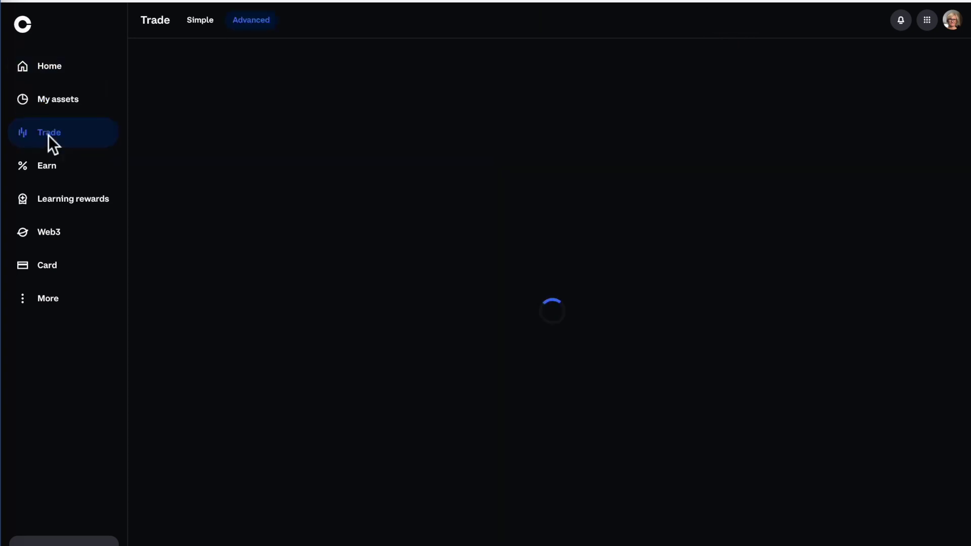
{"action": "left_click", "coordinate": [208, 30]}
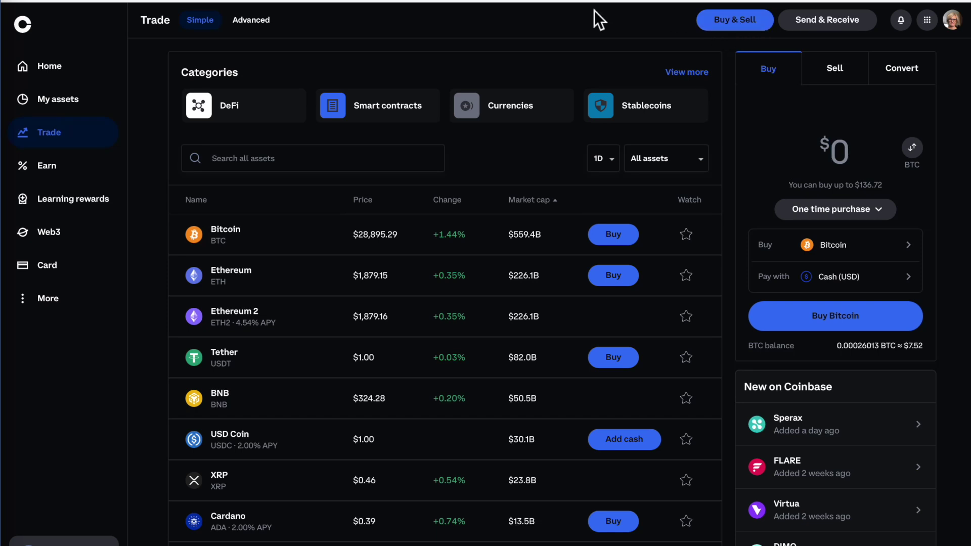
Browse the full list of assets in the Trade page's Simple view, checking prices, changes and market caps.
{"action": "scroll", "coordinate": [318, 436], "scroll_direction": "down", "scroll_amount": 1}
{"action": "scroll", "coordinate": [319, 439], "scroll_direction": "up", "scroll_amount": 1}
{"action": "scroll", "coordinate": [319, 439], "scroll_direction": "down", "scroll_amount": 10}
{"action": "scroll", "coordinate": [321, 439], "scroll_direction": "down", "scroll_amount": 10}
{"action": "scroll", "coordinate": [321, 439], "scroll_direction": "down", "scroll_amount": 12}
{"action": "scroll", "coordinate": [321, 439], "scroll_direction": "down", "scroll_amount": 12}
{"action": "scroll", "coordinate": [321, 439], "scroll_direction": "down", "scroll_amount": 20}
{"action": "key", "text": "Home"}
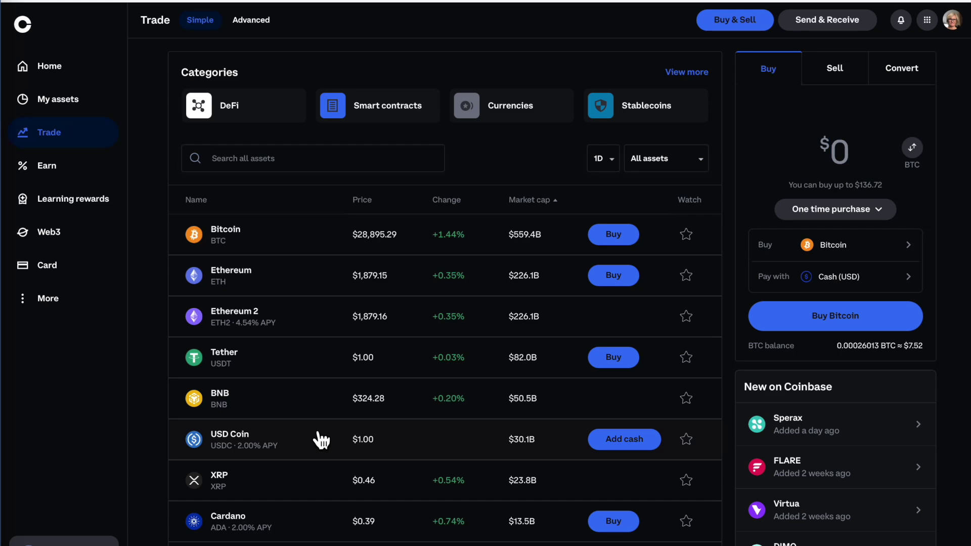
{"action": "scroll", "coordinate": [321, 439], "scroll_direction": "down", "scroll_amount": 20}
{"action": "scroll", "coordinate": [283, 314], "scroll_direction": "up", "scroll_amount": 20}
Preview and close the Bitcoin buy form, and review Bitcoin's asset page with its price chart range set to ALL.
{"action": "left_click", "coordinate": [613, 234]}
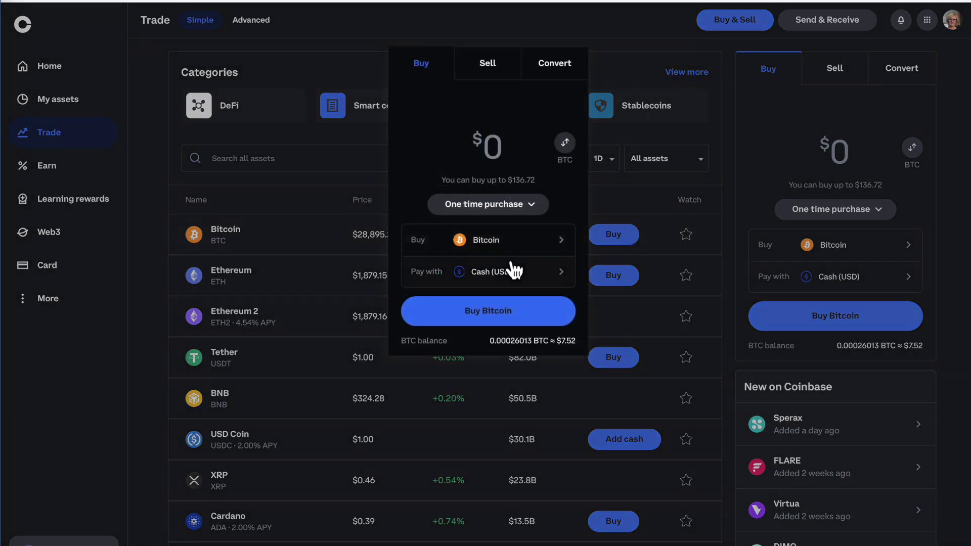
{"action": "left_click", "coordinate": [628, 43]}
{"action": "left_click", "coordinate": [223, 241]}
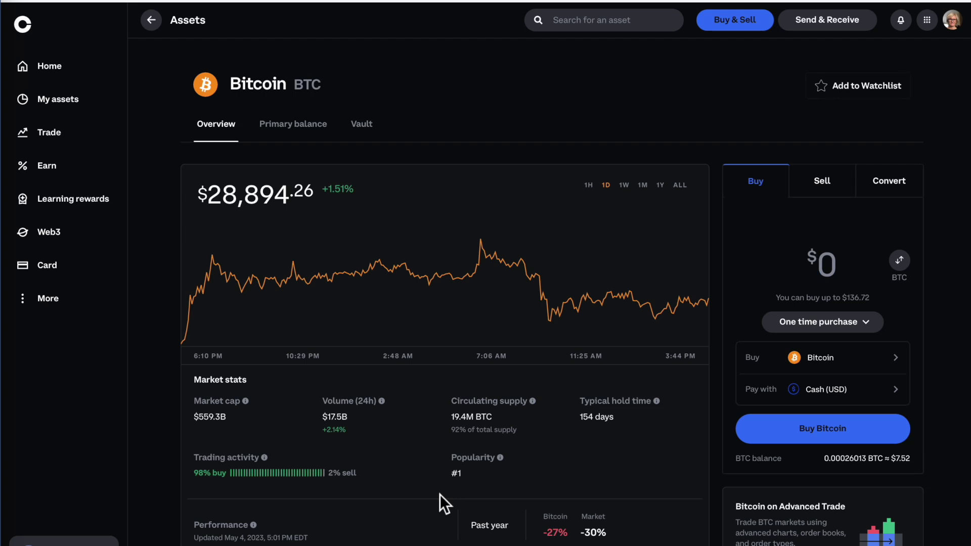
{"action": "scroll", "coordinate": [439, 494], "scroll_direction": "down", "scroll_amount": 1}
{"action": "scroll", "coordinate": [439, 499], "scroll_direction": "up", "scroll_amount": 1}
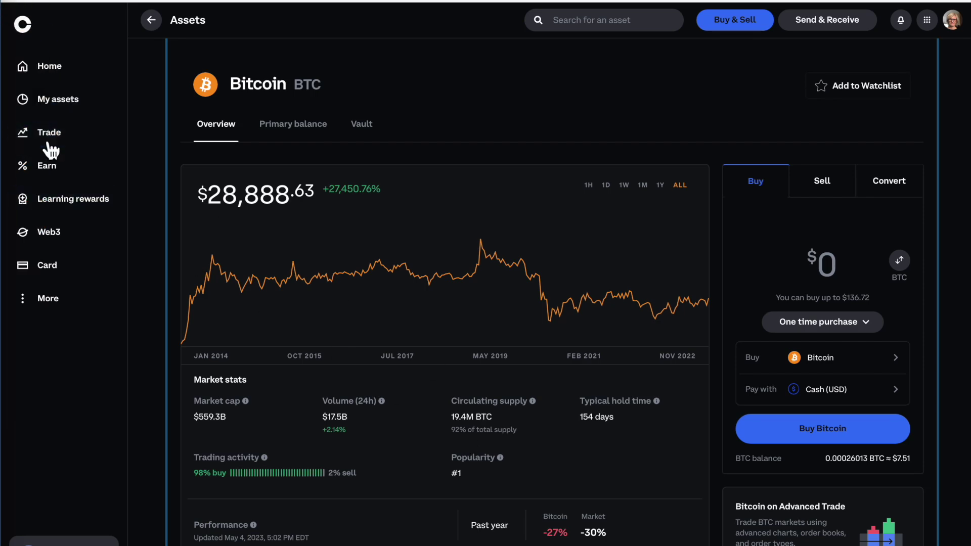
{"action": "scroll", "coordinate": [519, 531], "scroll_direction": "down", "scroll_amount": 3}
{"action": "scroll", "coordinate": [520, 531], "scroll_direction": "up", "scroll_amount": 3}
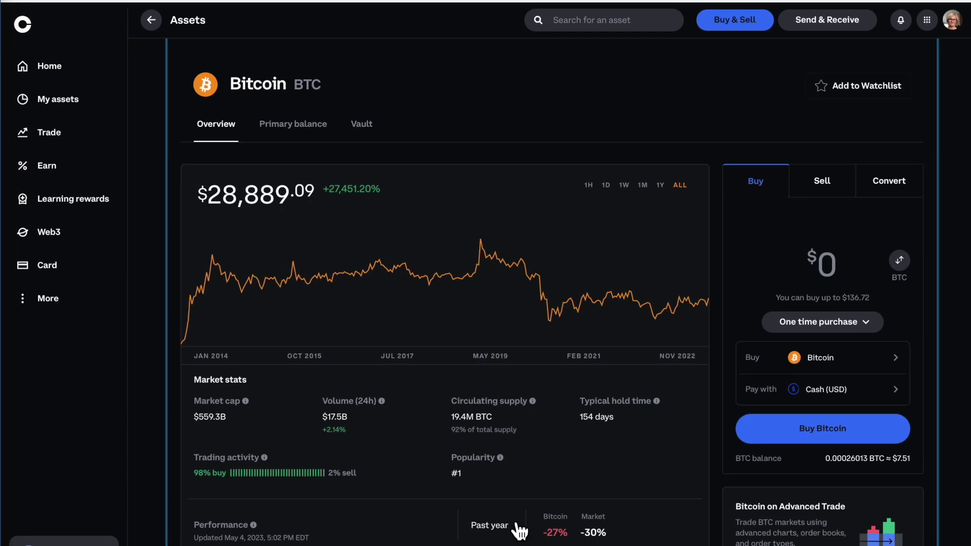
Send $10 of Ethereum from My assets to a wallet address over the Ethereum network, and open the Receive form.
{"action": "left_click", "coordinate": [57, 99]}
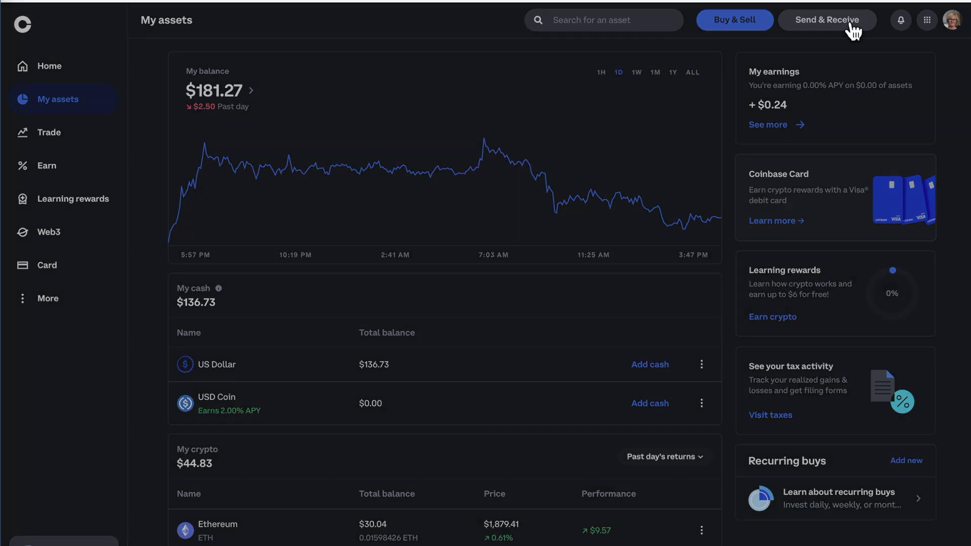
{"action": "left_click", "coordinate": [851, 23]}
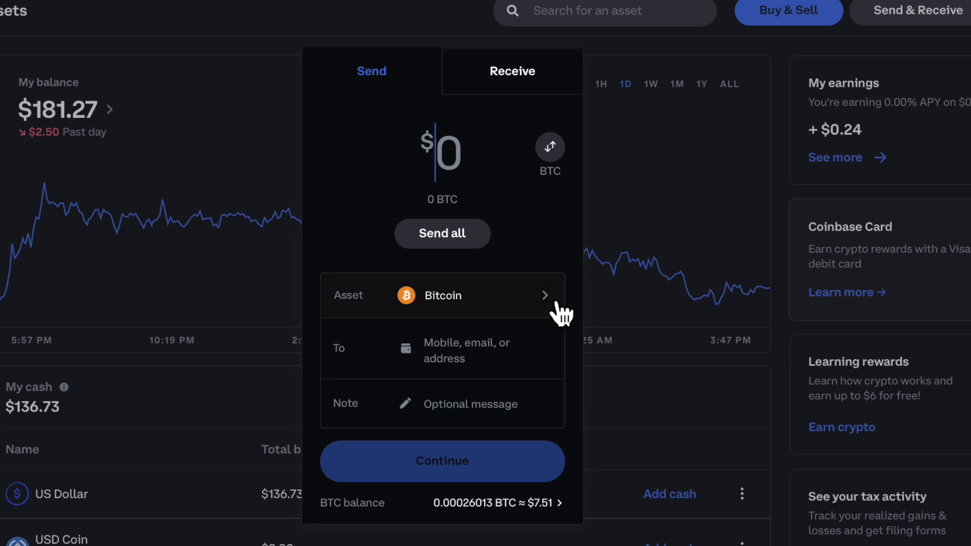
{"action": "left_click", "coordinate": [560, 314]}
{"action": "left_click", "coordinate": [419, 196]}
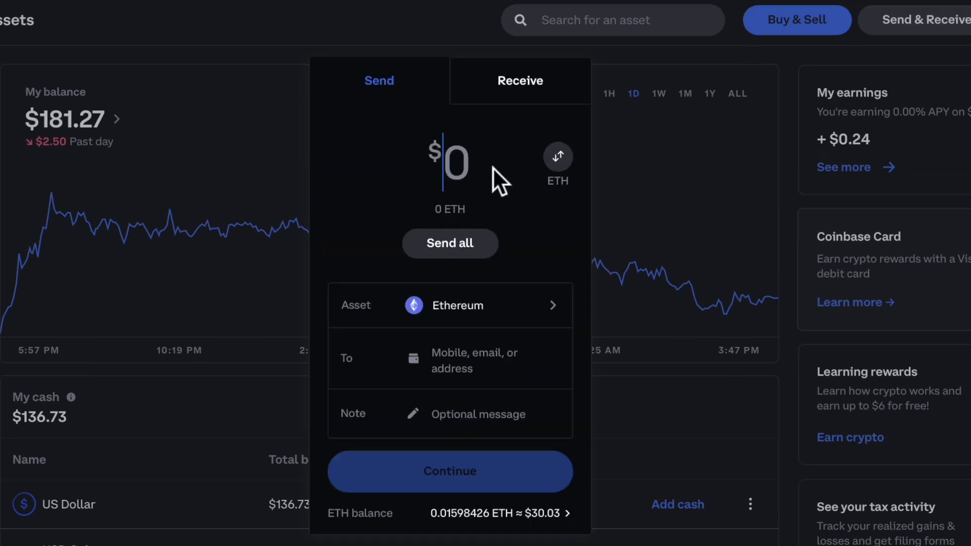
{"action": "type", "text": "10"}
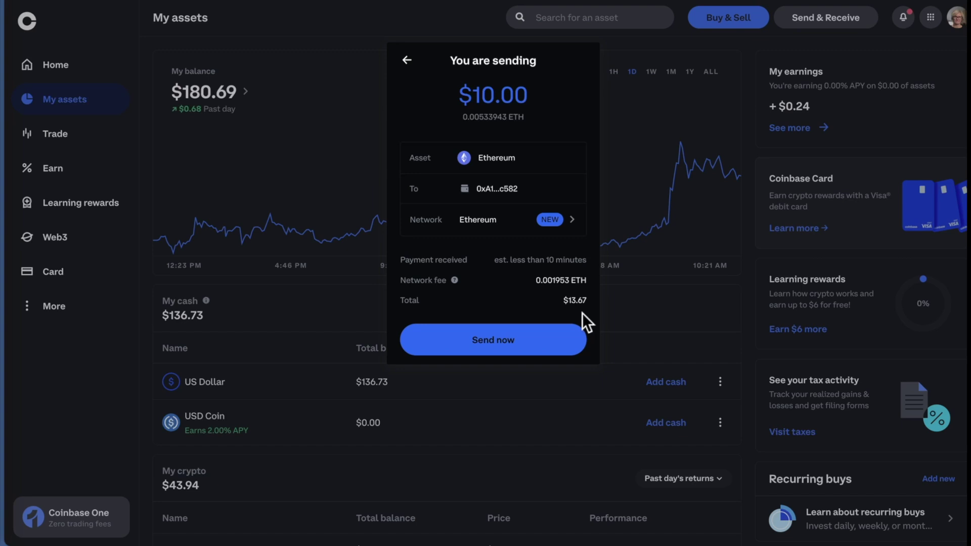
{"action": "left_click", "coordinate": [494, 342]}
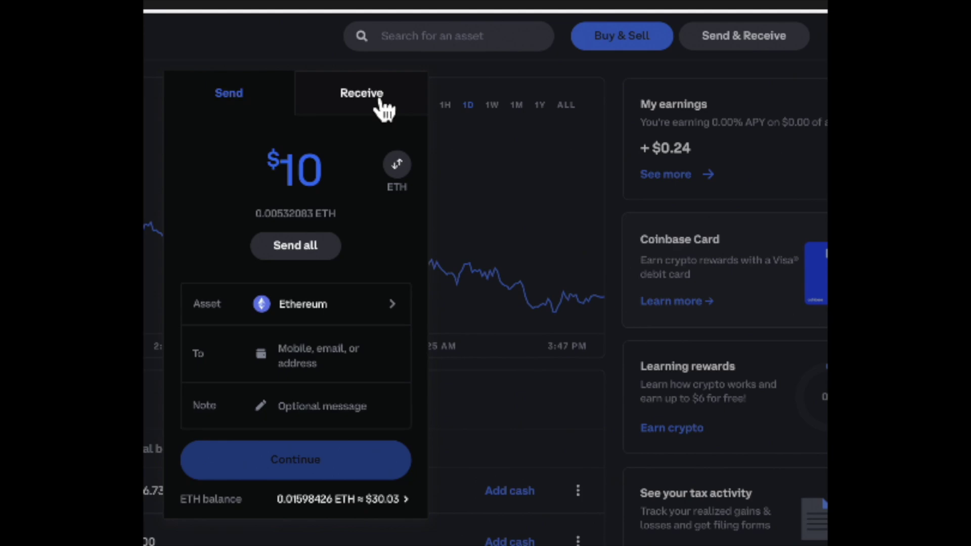
{"action": "left_click", "coordinate": [362, 94]}
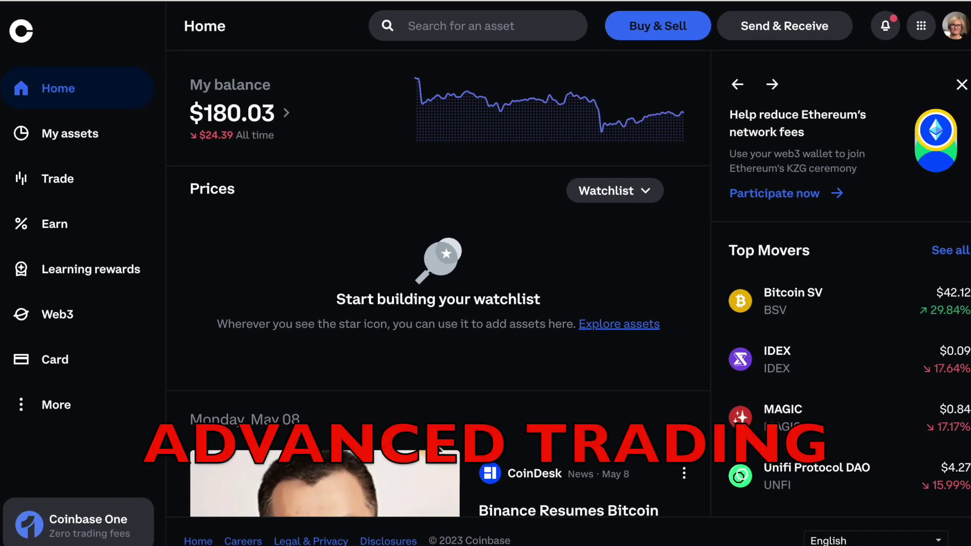
Open the Trade page in the Advanced view and browse all spot markets.
{"action": "left_click", "coordinate": [61, 186]}
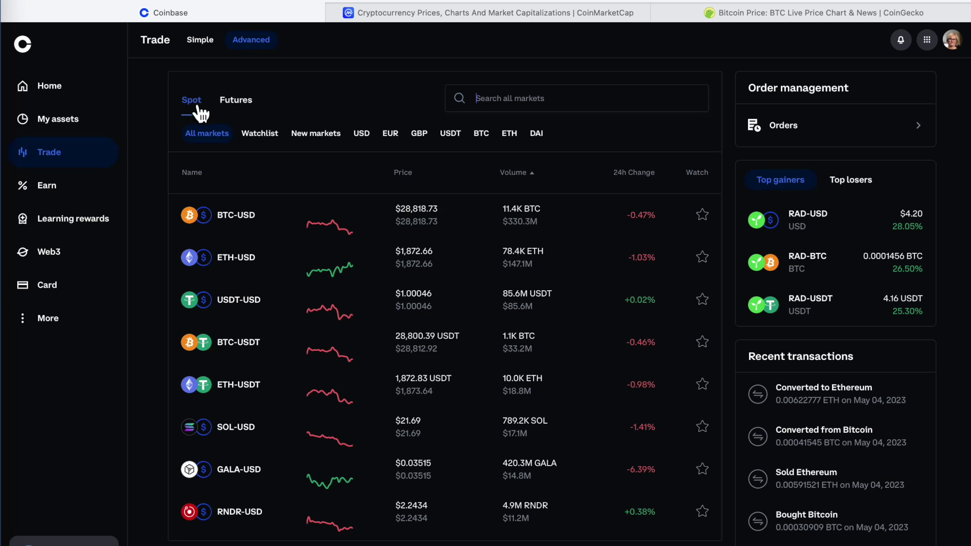
{"action": "scroll", "coordinate": [310, 445], "scroll_direction": "down", "scroll_amount": 15}
{"action": "scroll", "coordinate": [313, 446], "scroll_direction": "down", "scroll_amount": 15}
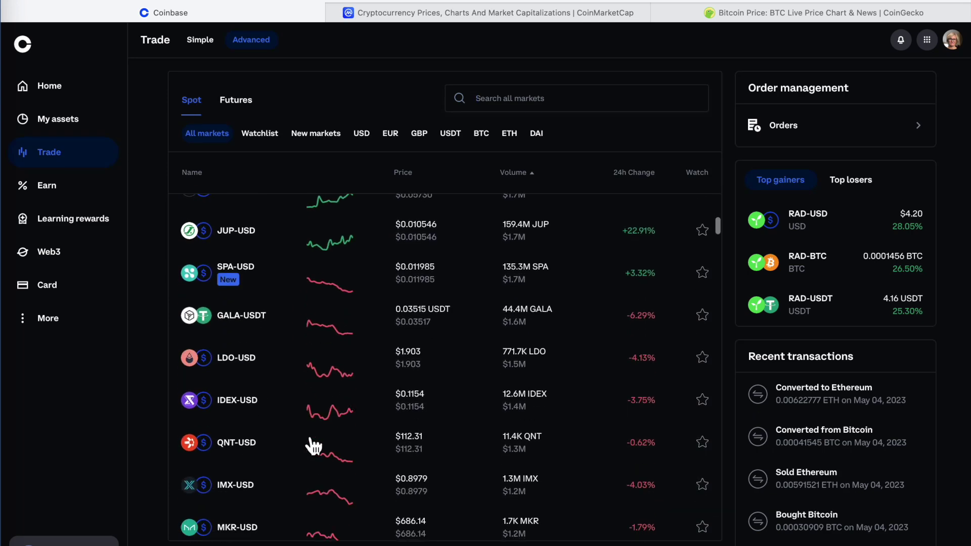
{"action": "scroll", "coordinate": [314, 446], "scroll_direction": "up", "scroll_amount": 10}
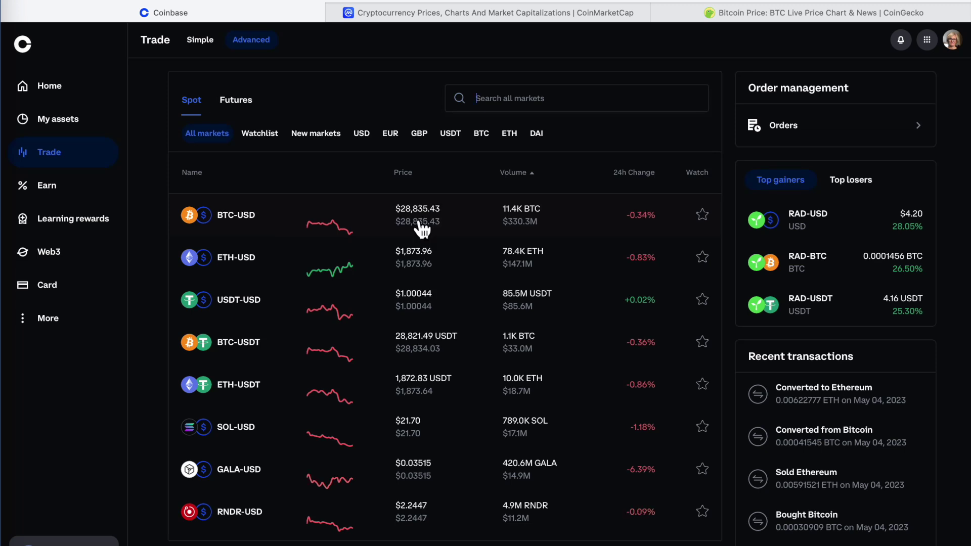
Open the BTC-USD market, check the candle interval options, and view the price chart over 6M and 1D ranges.
{"action": "left_click", "coordinate": [252, 230]}
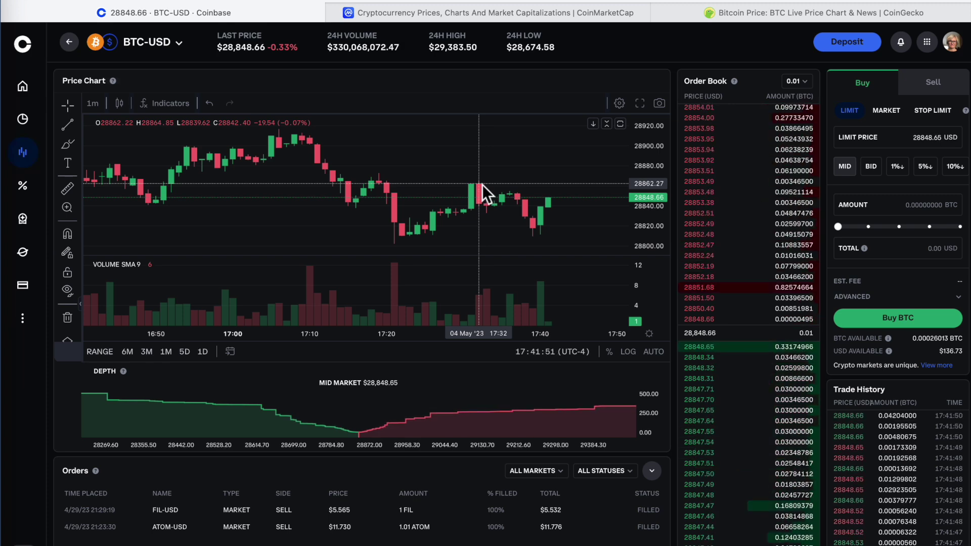
{"action": "mouse_move", "coordinate": [39, 130]}
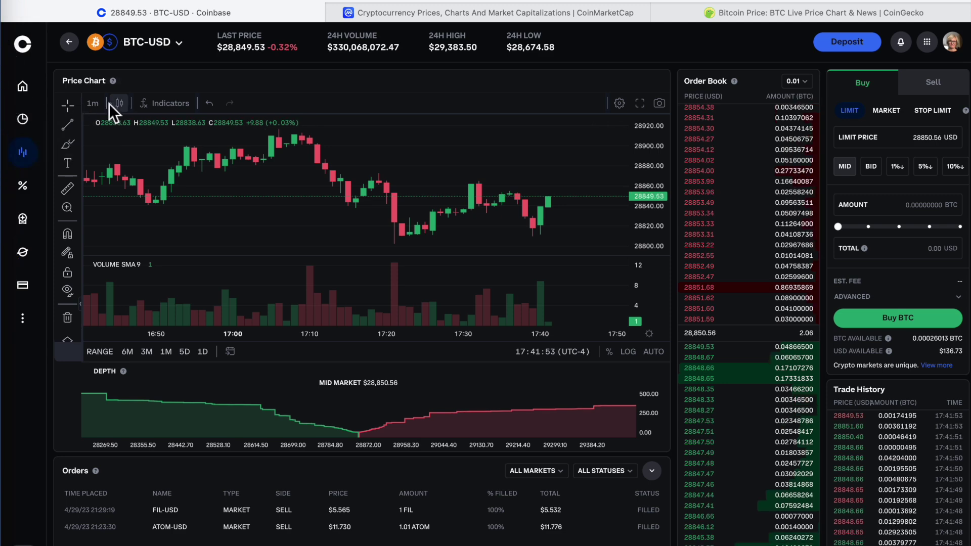
{"action": "left_click", "coordinate": [95, 106]}
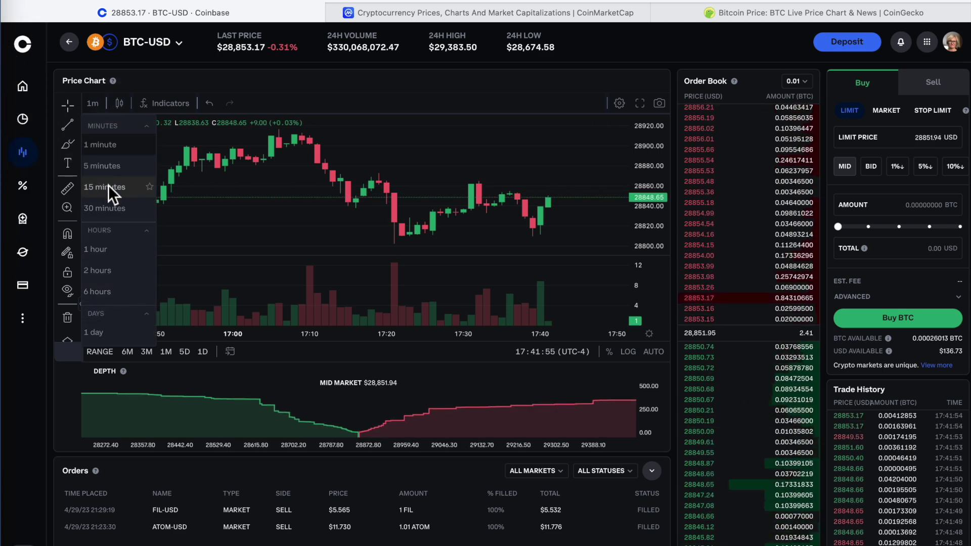
{"action": "left_click", "coordinate": [353, 96]}
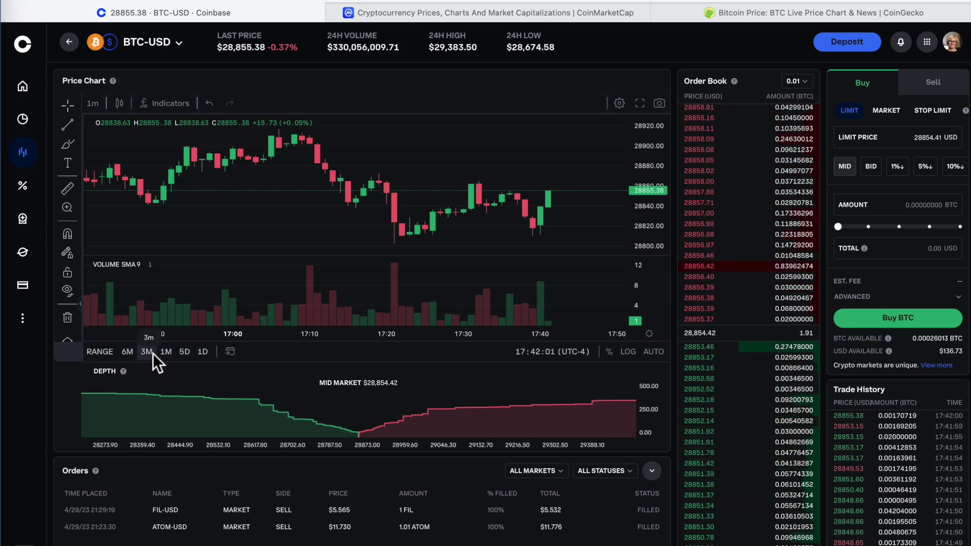
{"action": "left_click", "coordinate": [128, 352]}
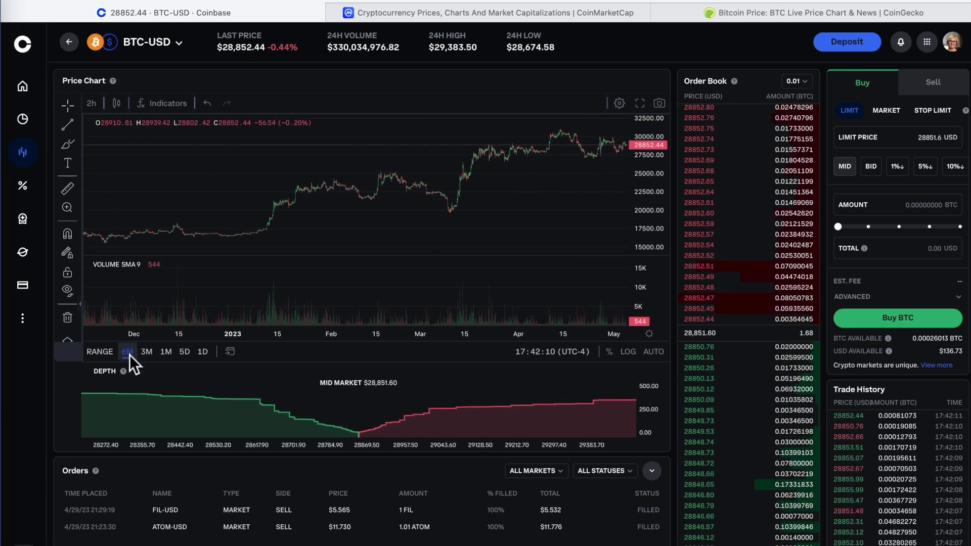
{"action": "left_click", "coordinate": [203, 352]}
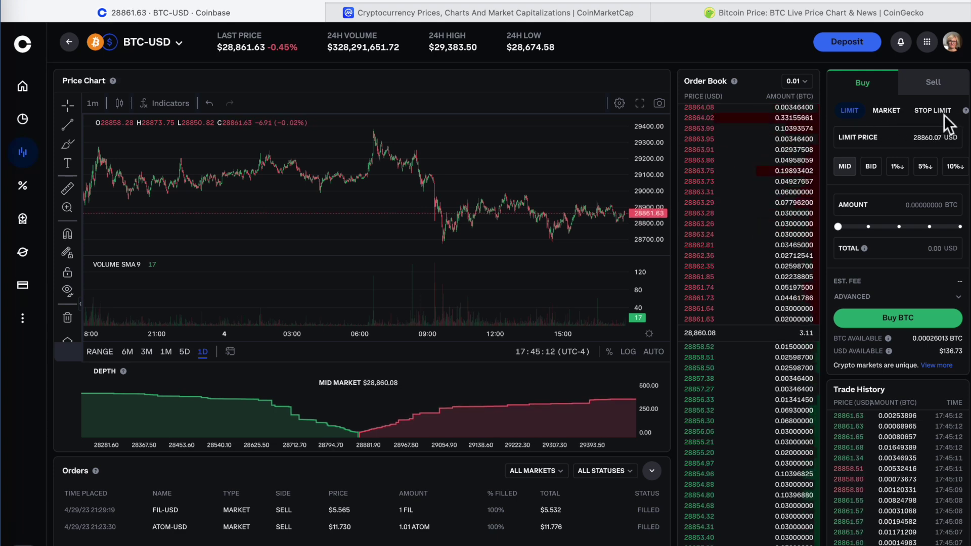
Switch the buy order type to Market and back to Limit, and try the BID, 1% and 10% below limit price presets.
{"action": "left_click", "coordinate": [891, 114]}
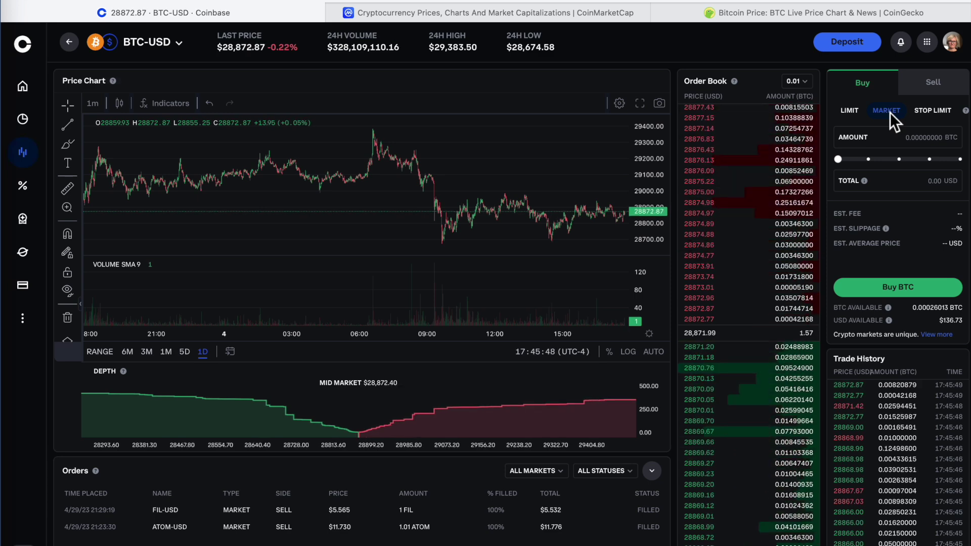
{"action": "left_click", "coordinate": [851, 113]}
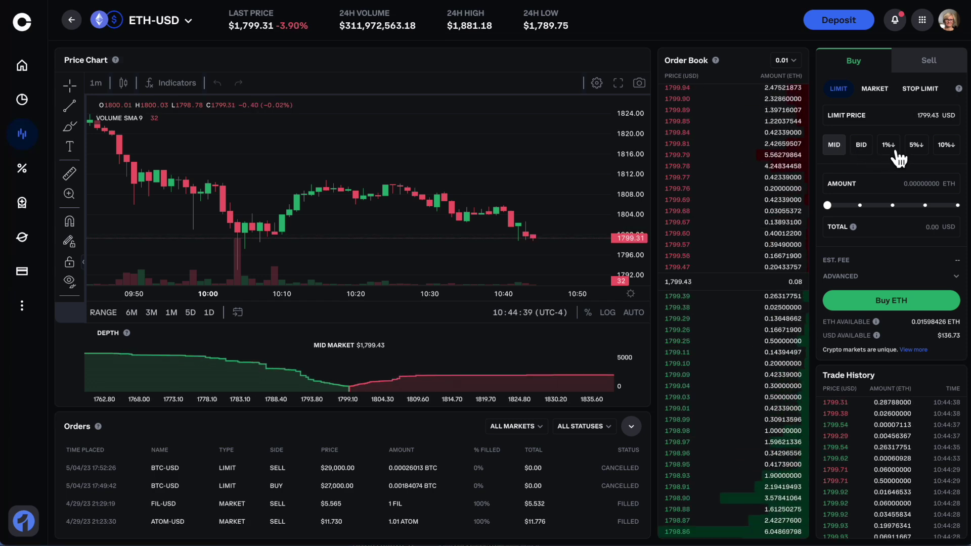
{"action": "left_click", "coordinate": [865, 147]}
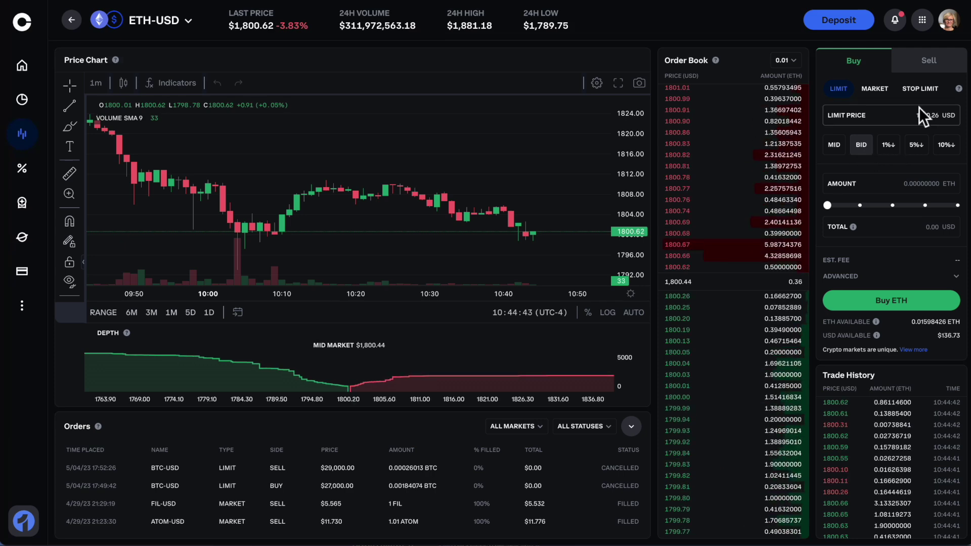
{"action": "left_click", "coordinate": [893, 150]}
{"action": "left_click", "coordinate": [950, 148]}
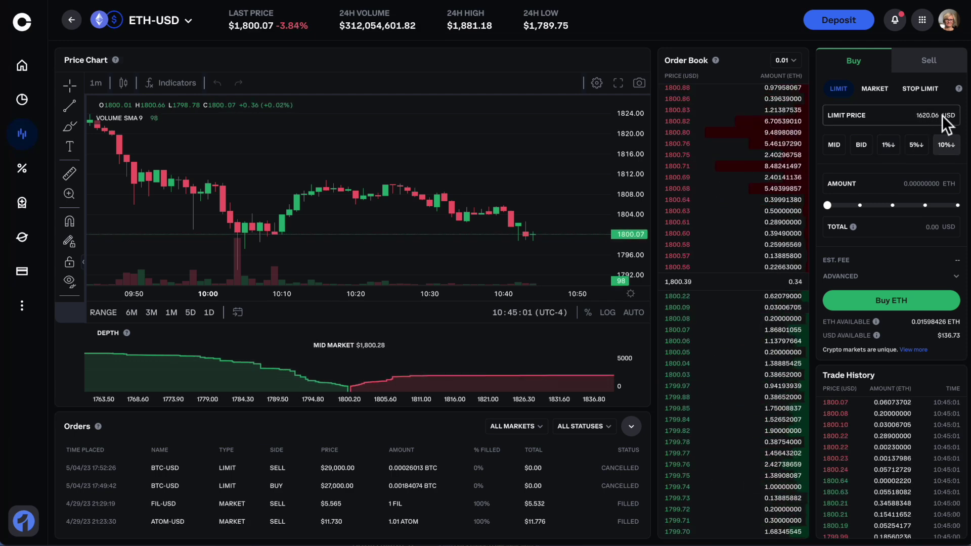
Set the ETH-USD buy order's limit price to 1500.00 USD and its amount to half of the available USD.
{"action": "triple_click", "coordinate": [941, 119]}
{"action": "type", "text": "1"}
{"action": "key", "text": "BackSpace"}
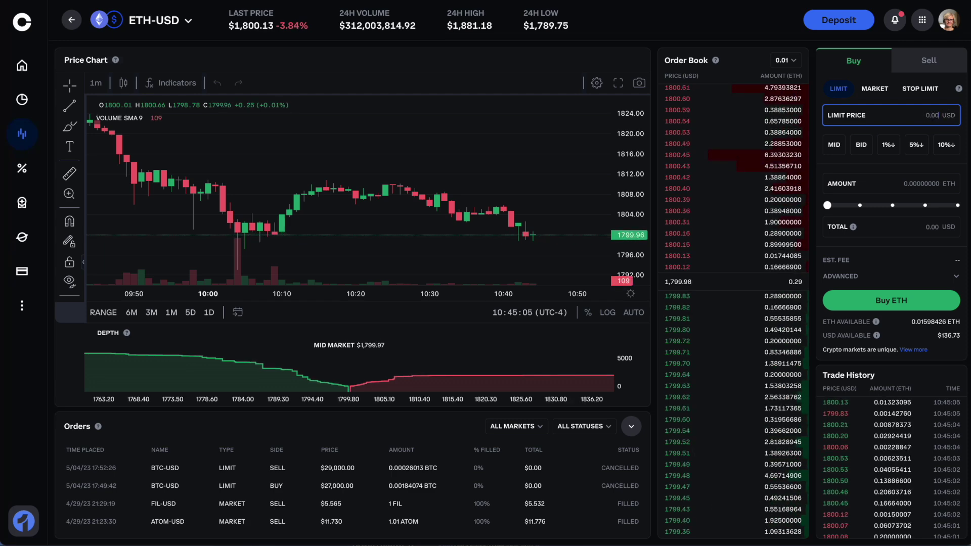
{"action": "type", "text": "1500.00"}
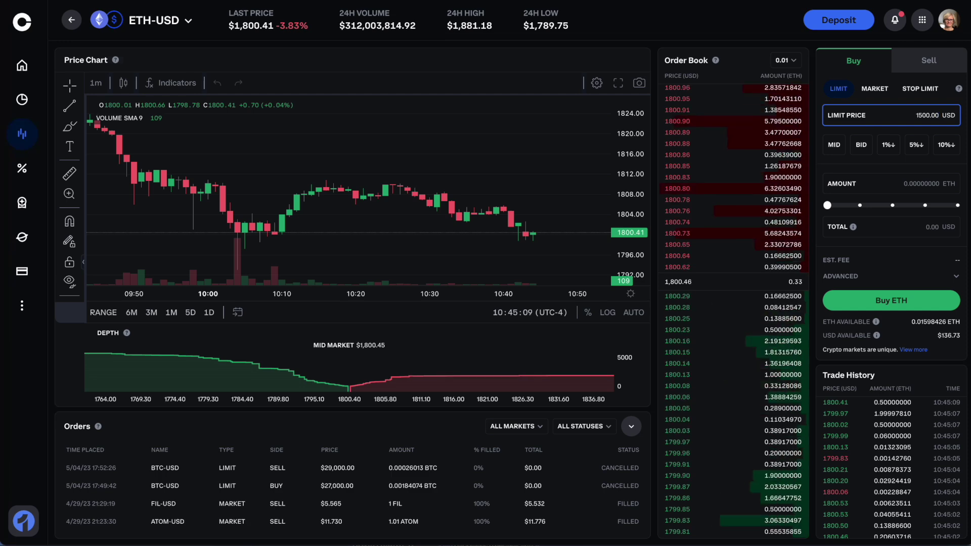
{"action": "left_click", "coordinate": [899, 213]}
{"action": "left_click", "coordinate": [895, 206]}
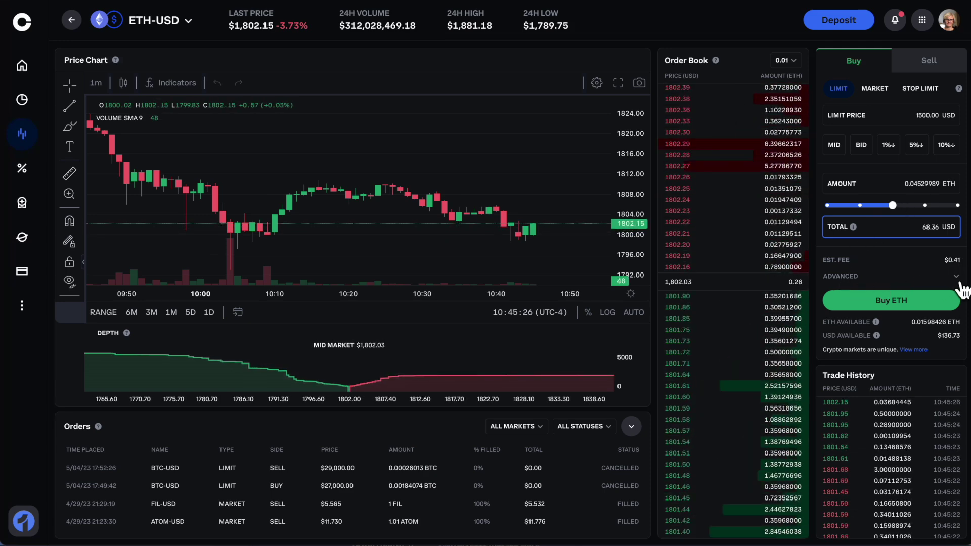
Expand the advanced order settings, set Time in Force to Good Til Time, and check the Cancel After durations.
{"action": "left_click", "coordinate": [956, 276]}
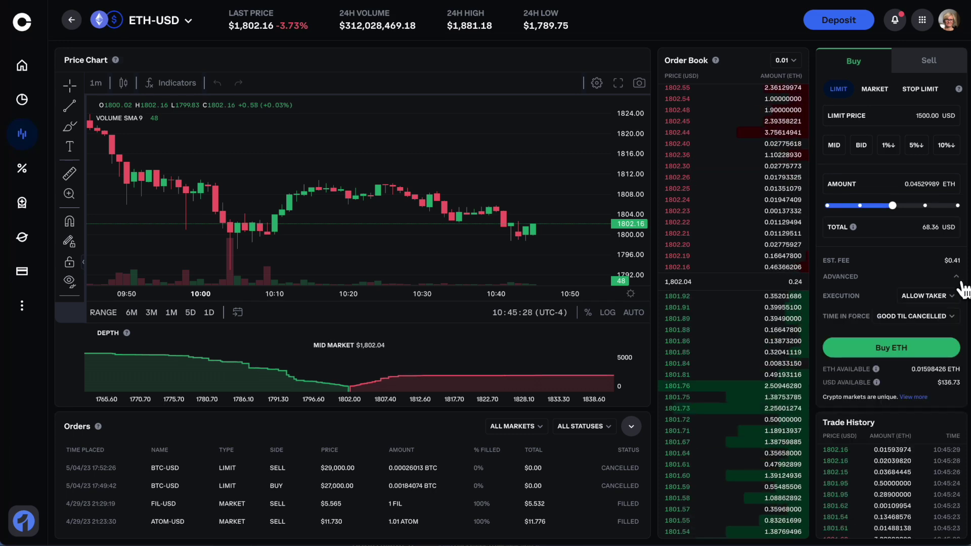
{"action": "left_click", "coordinate": [957, 324]}
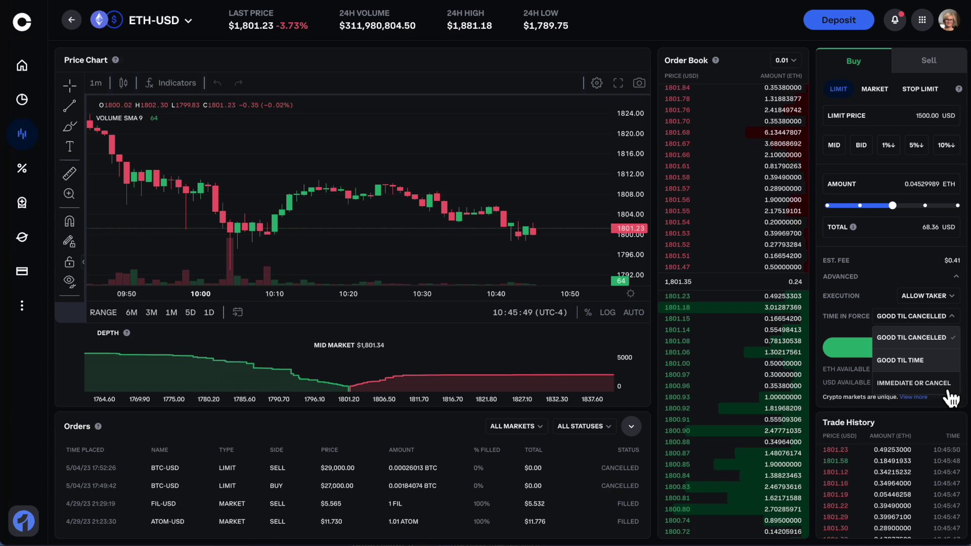
{"action": "left_click", "coordinate": [926, 363]}
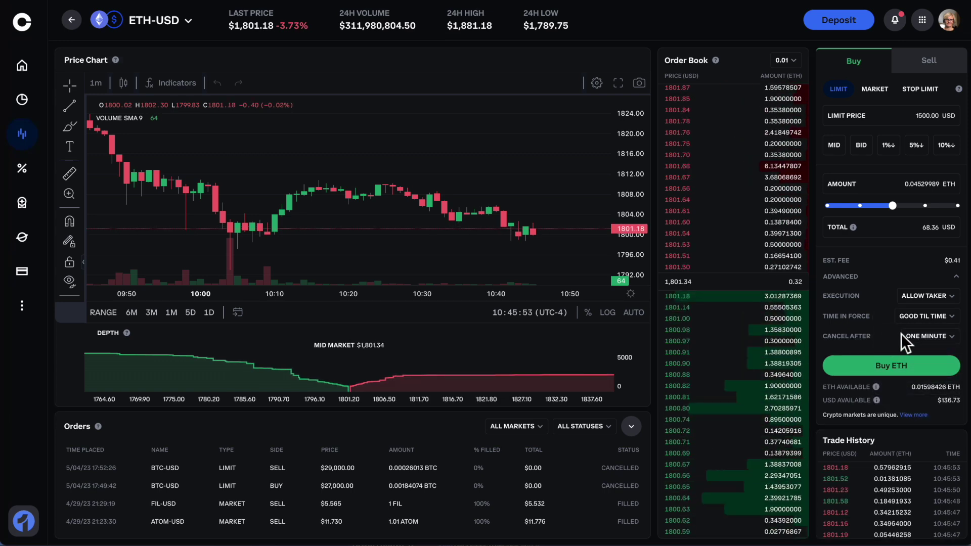
{"action": "left_click", "coordinate": [957, 340]}
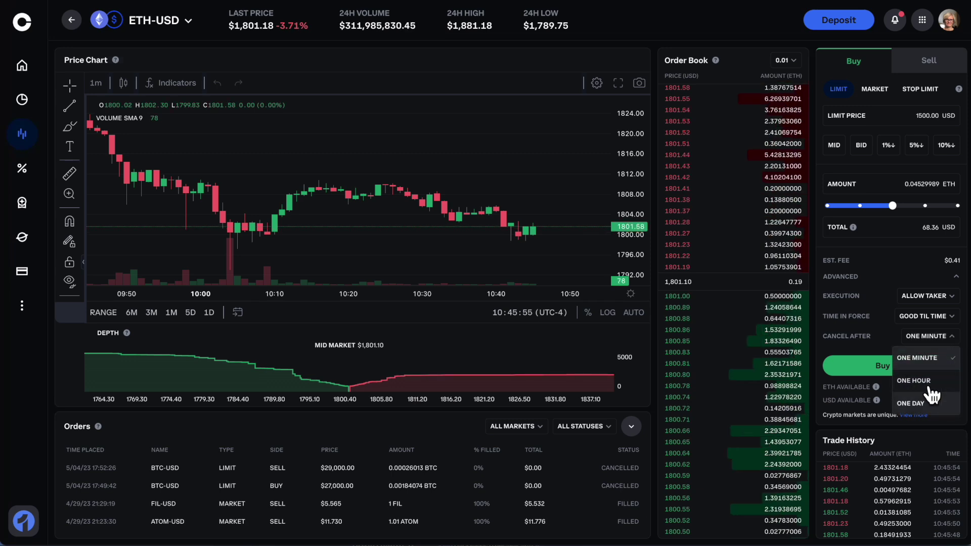
{"action": "left_click", "coordinate": [941, 349]}
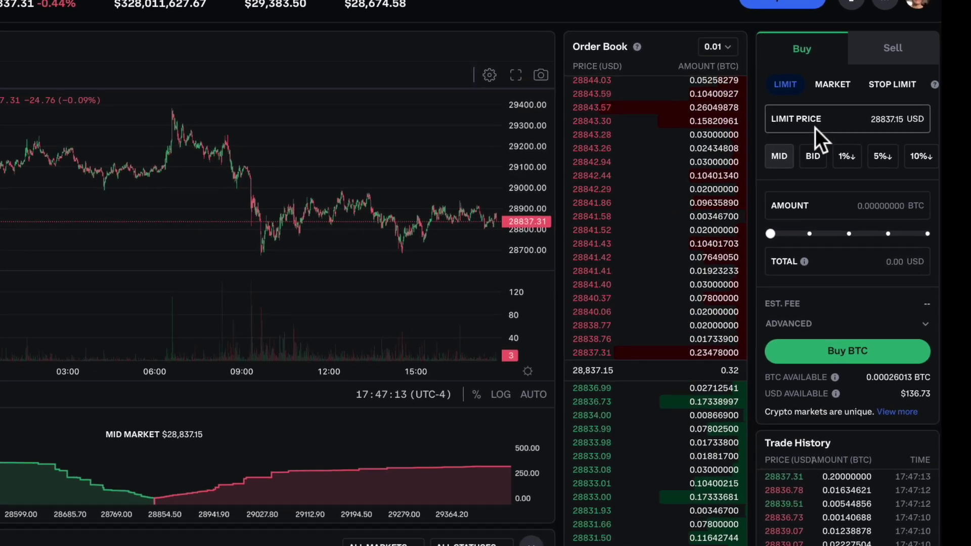
Set the BTC-USD limit buy order's total to 50 USD and its limit price to 27000.00 USD.
{"action": "left_click", "coordinate": [876, 276]}
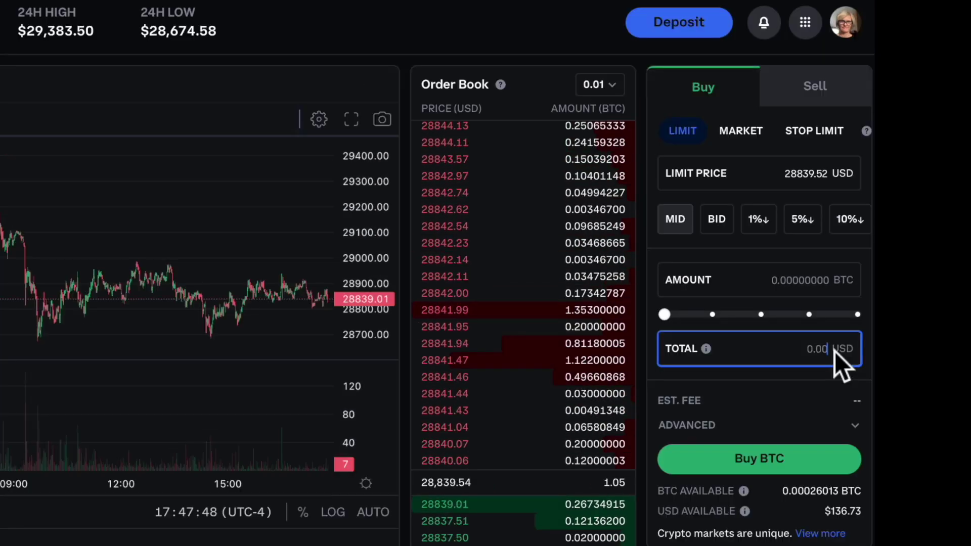
{"action": "type", "text": "50"}
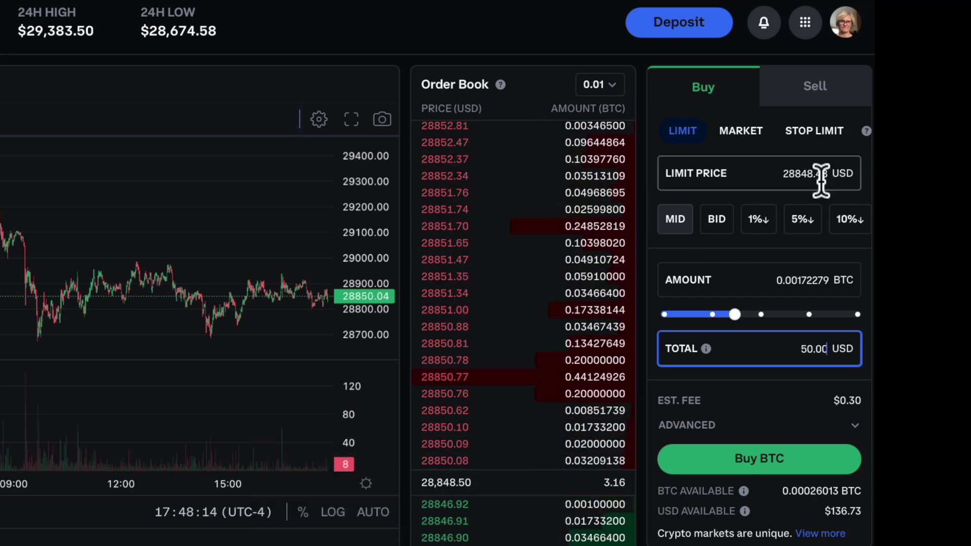
{"action": "left_click", "coordinate": [819, 178]}
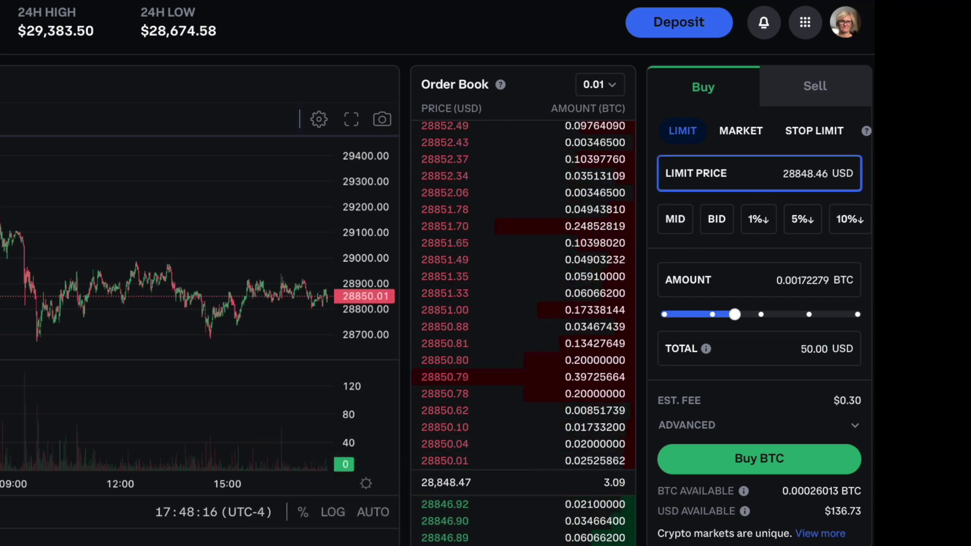
{"action": "key", "text": "BackSpace"}
{"action": "key", "text": "BackSpace"}
{"action": "key", "text": "BackSpace"}
{"action": "key", "text": "BackSpace"}
{"action": "key", "text": "BackSpace"}
{"action": "key", "text": "BackSpace"}
{"action": "key", "text": "BackSpace"}
{"action": "type", "text": "2700"}
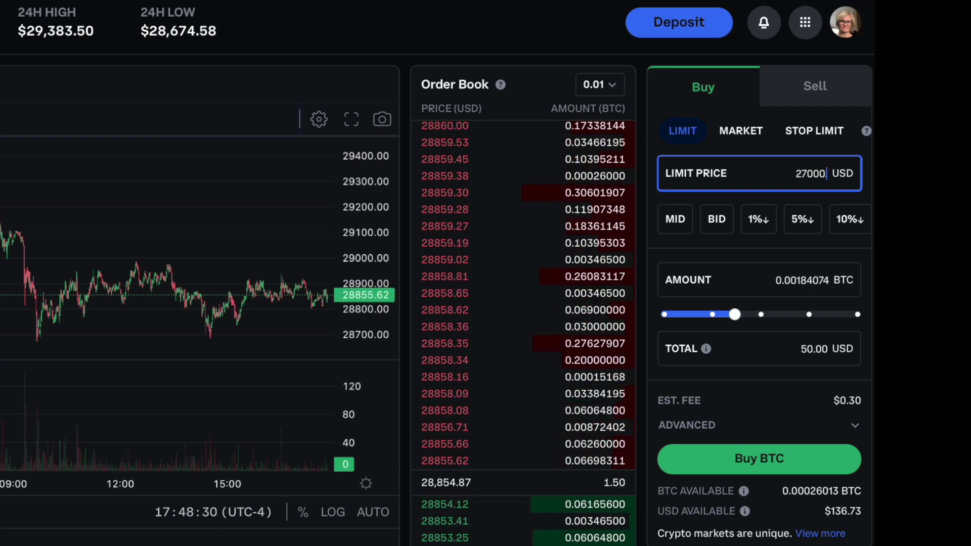
{"action": "type", "text": ".00"}
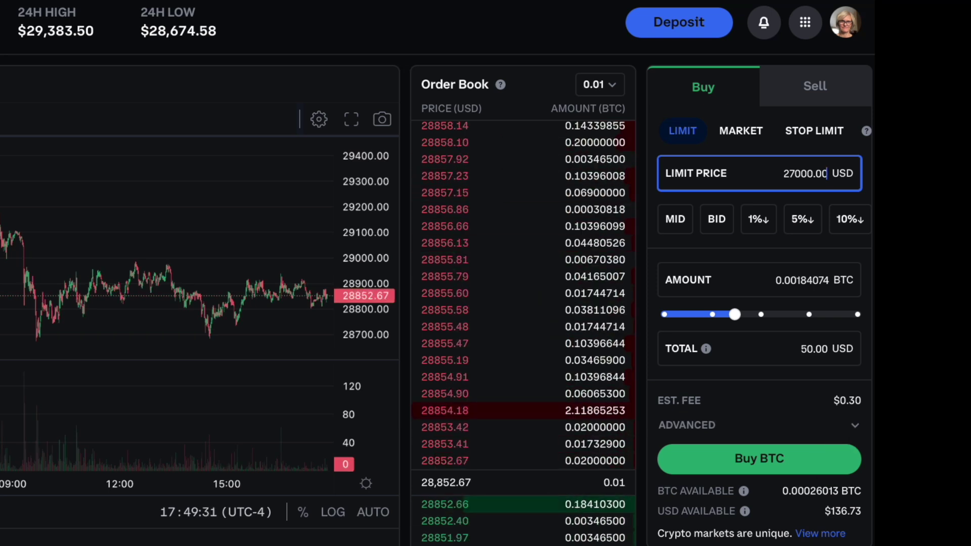
Place the BTC buy order and cancel it from its order details.
{"action": "left_click", "coordinate": [772, 460]}
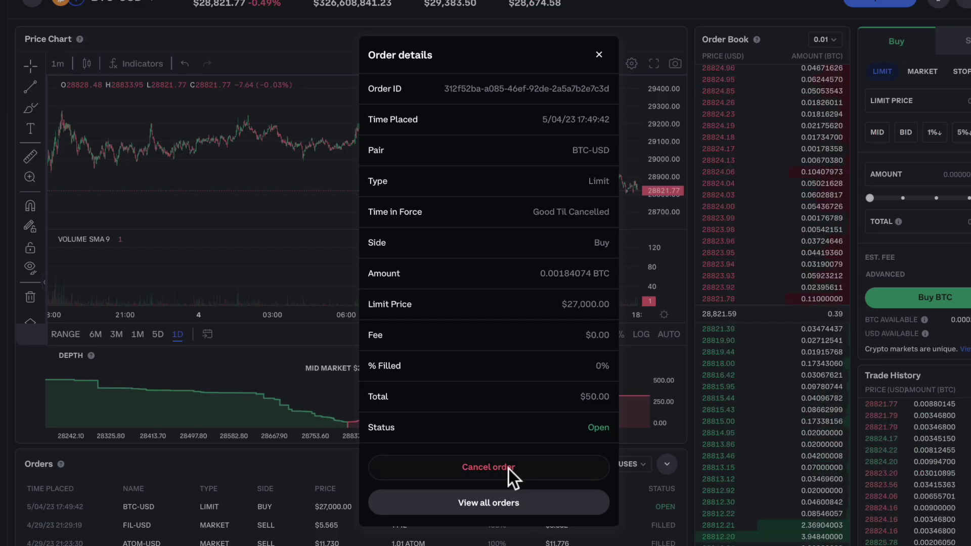
{"action": "left_click", "coordinate": [509, 469]}
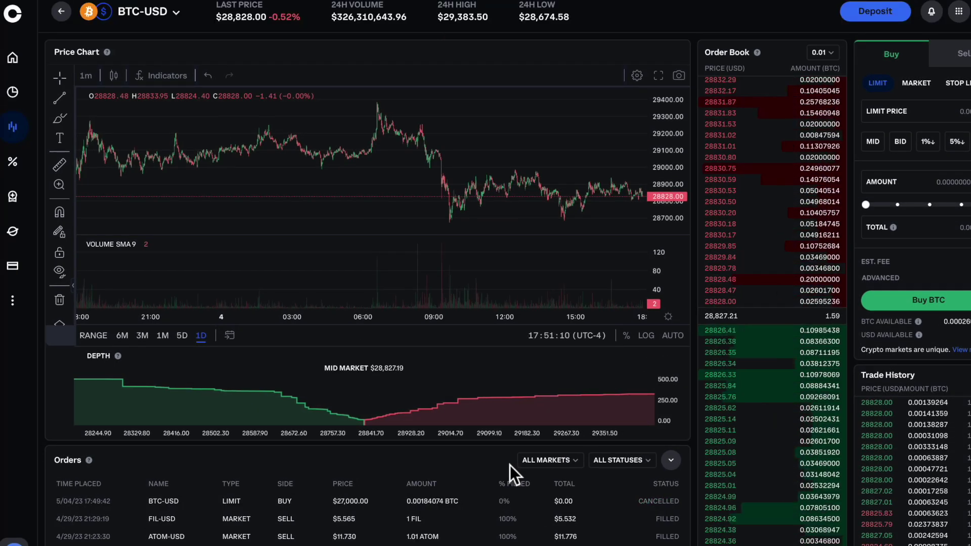
Set up a BTC-USD limit sell order for the full available BTC at a limit price of 29000.00 USD.
{"action": "left_click", "coordinate": [961, 54]}
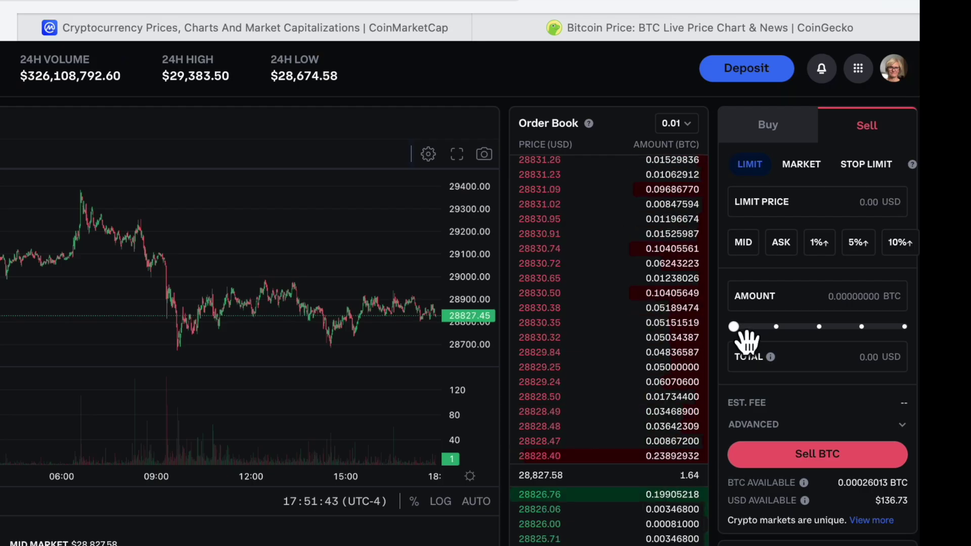
{"action": "left_click_drag", "start_coordinate": [733, 326], "coordinate": [904, 327]}
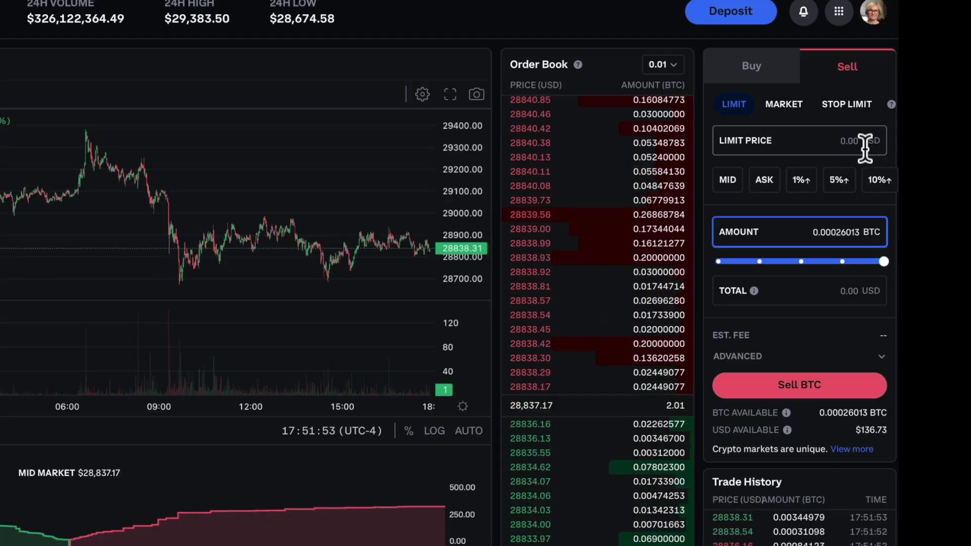
{"action": "left_click", "coordinate": [882, 200]}
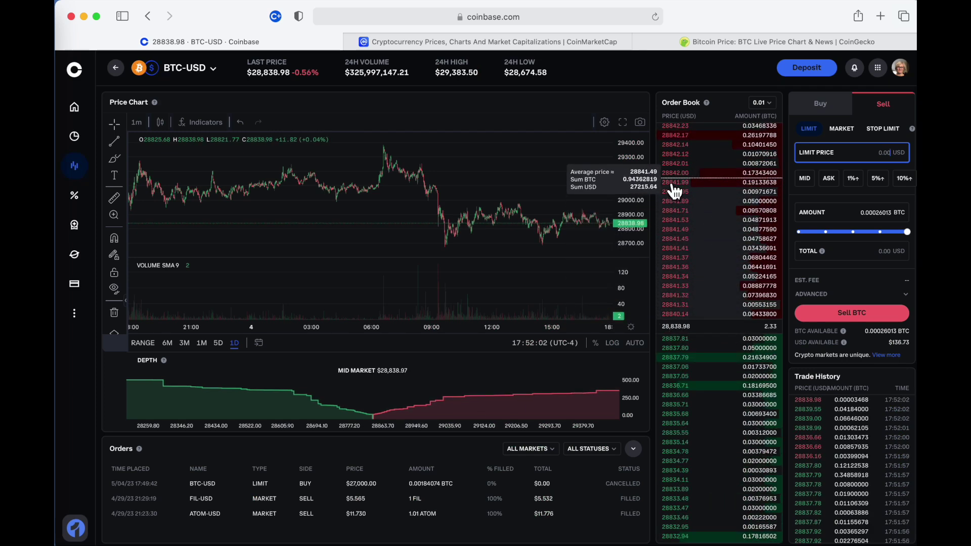
{"action": "type", "text": "29000"}
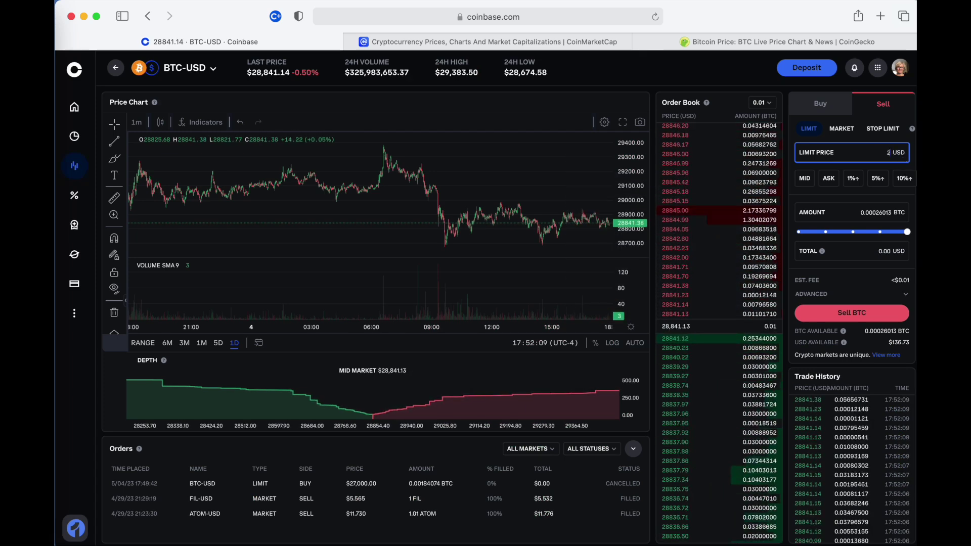
{"action": "type", "text": ".00"}
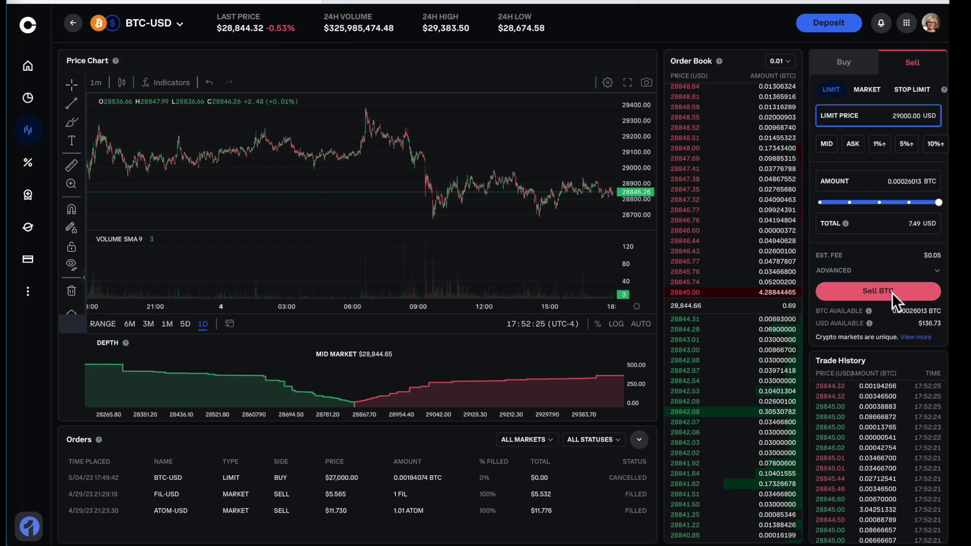
Place the BTC sell order, open its order details and cancel it.
{"action": "left_click", "coordinate": [815, 445]}
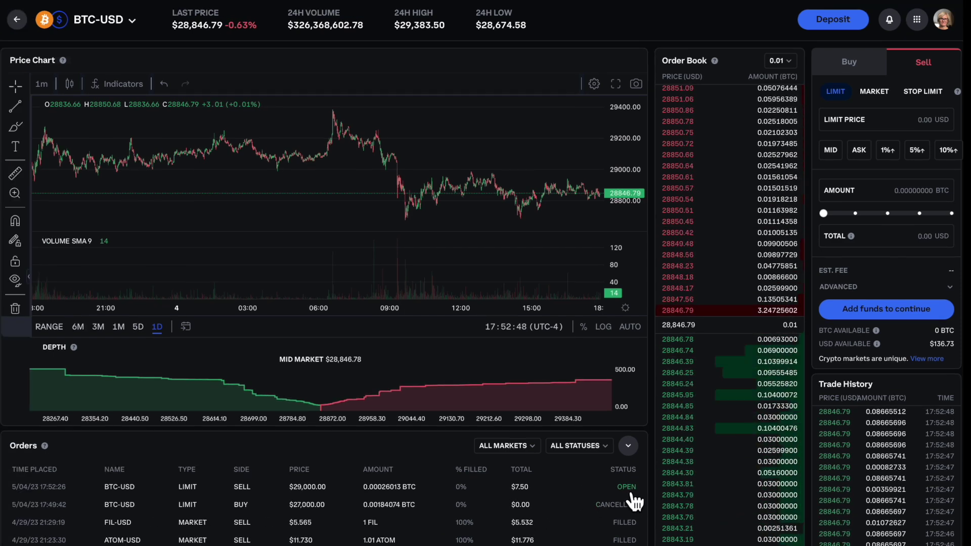
{"action": "left_click", "coordinate": [636, 493]}
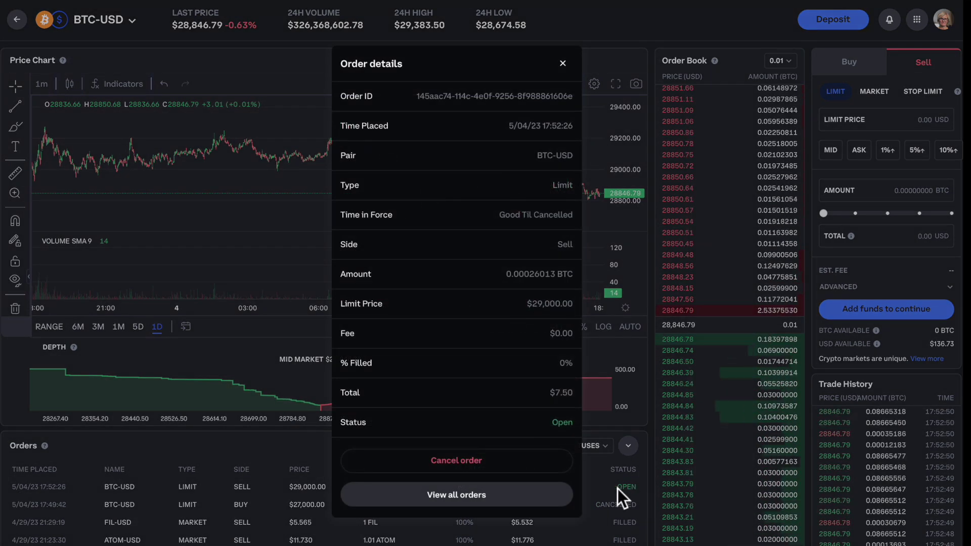
{"action": "left_click", "coordinate": [463, 465]}
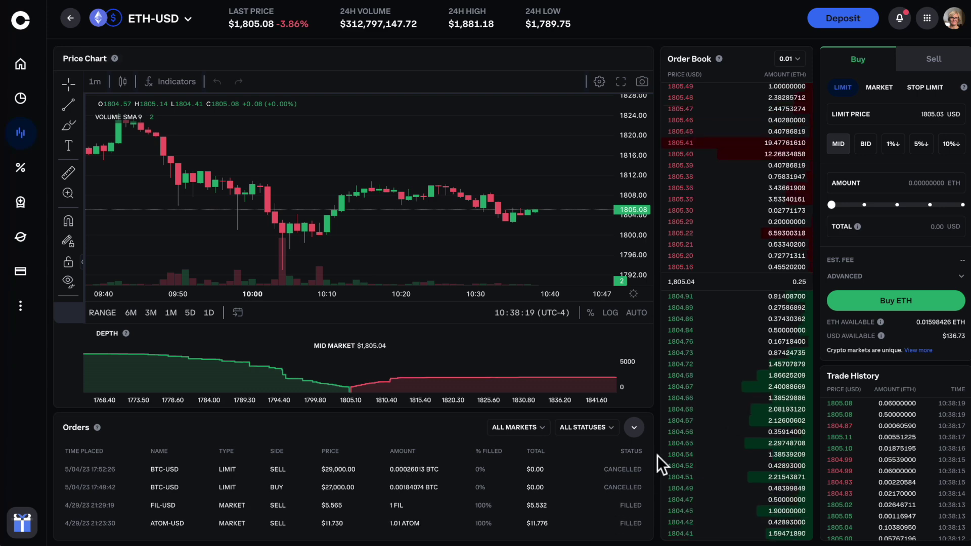
Switch the ETH-USD buy order to Market, set its amount to half of the available USD and check the estimated fee.
{"action": "left_click", "coordinate": [839, 145]}
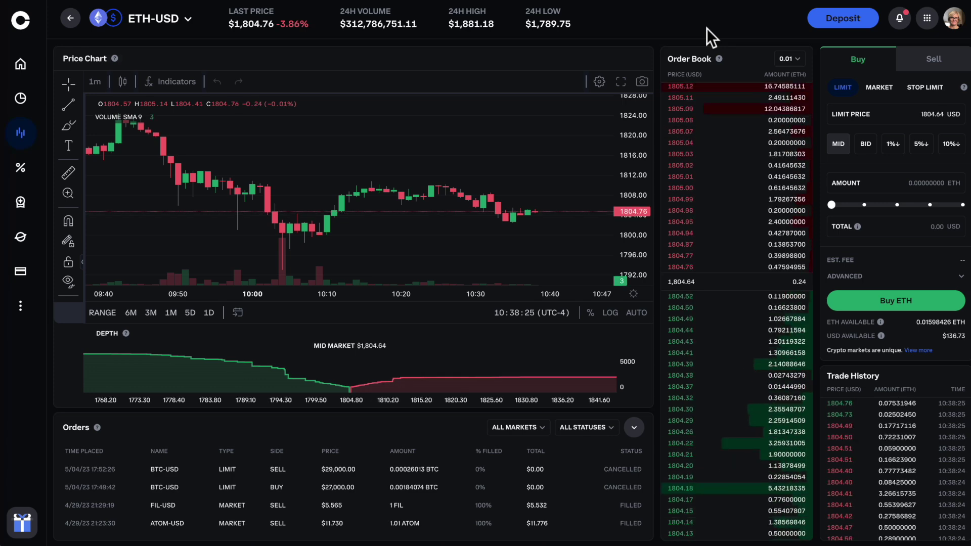
{"action": "left_click", "coordinate": [892, 91]}
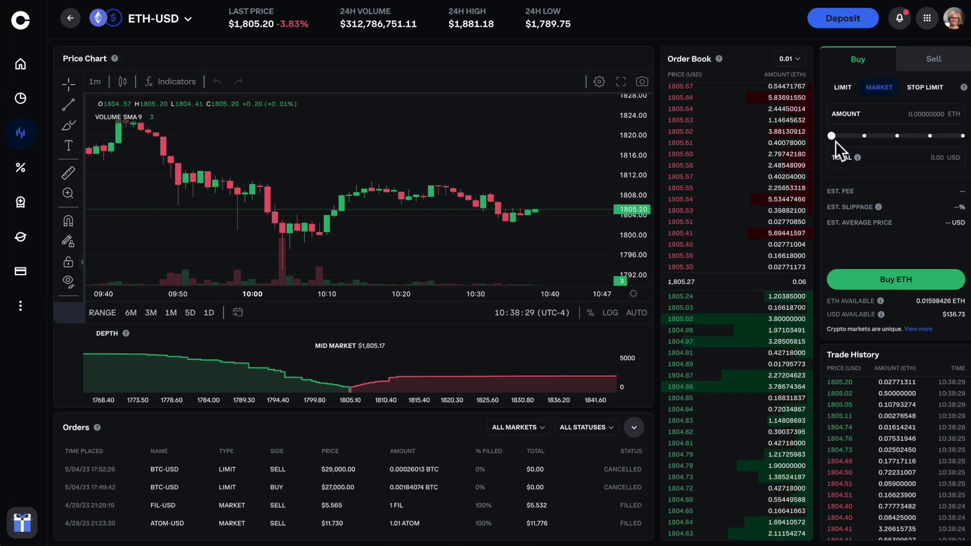
{"action": "left_click", "coordinate": [902, 136]}
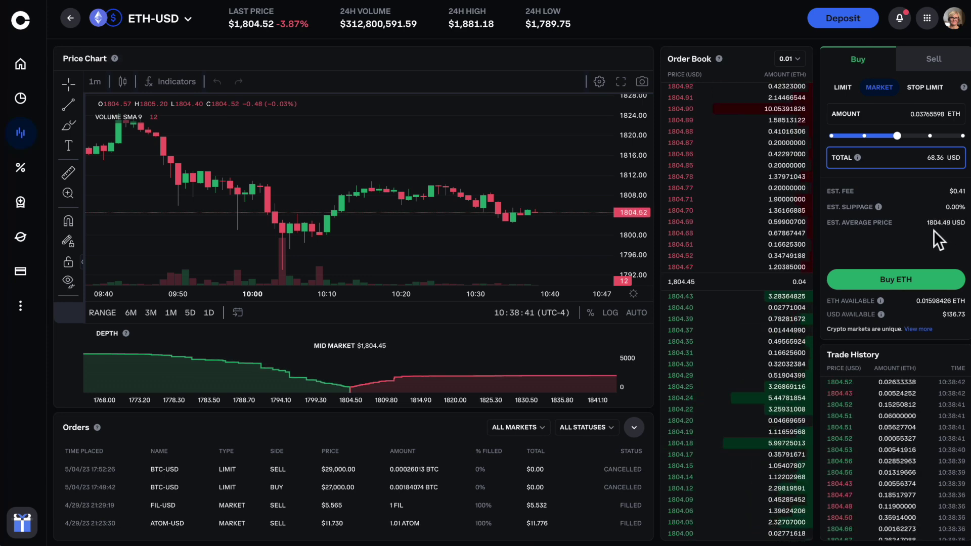
{"action": "mouse_move", "coordinate": [689, 289]}
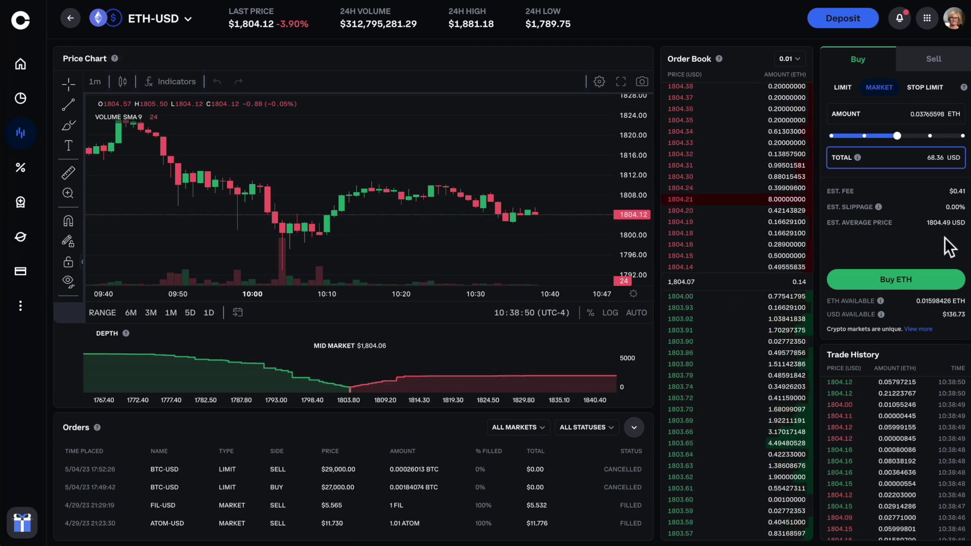
Return to Simple trading and preview a one-time purchase of 68 USD of Ethereum paid with Cash (USD).
{"action": "left_click", "coordinate": [33, 79]}
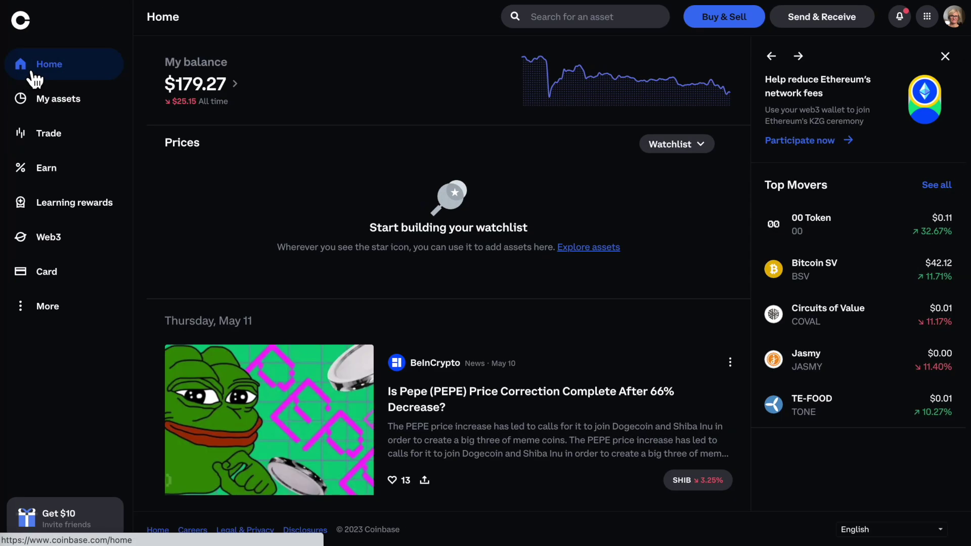
{"action": "left_click", "coordinate": [53, 143]}
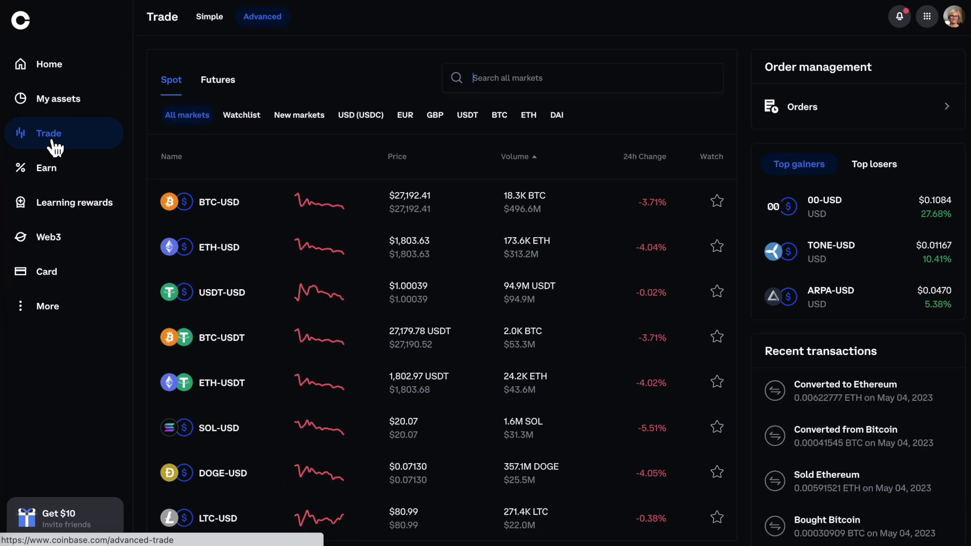
{"action": "left_click", "coordinate": [210, 18]}
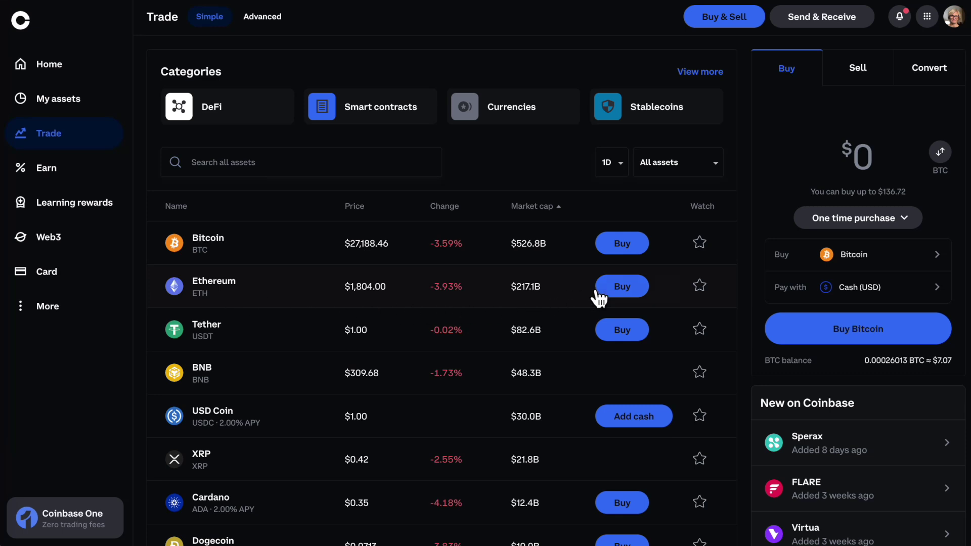
{"action": "left_click", "coordinate": [622, 286]}
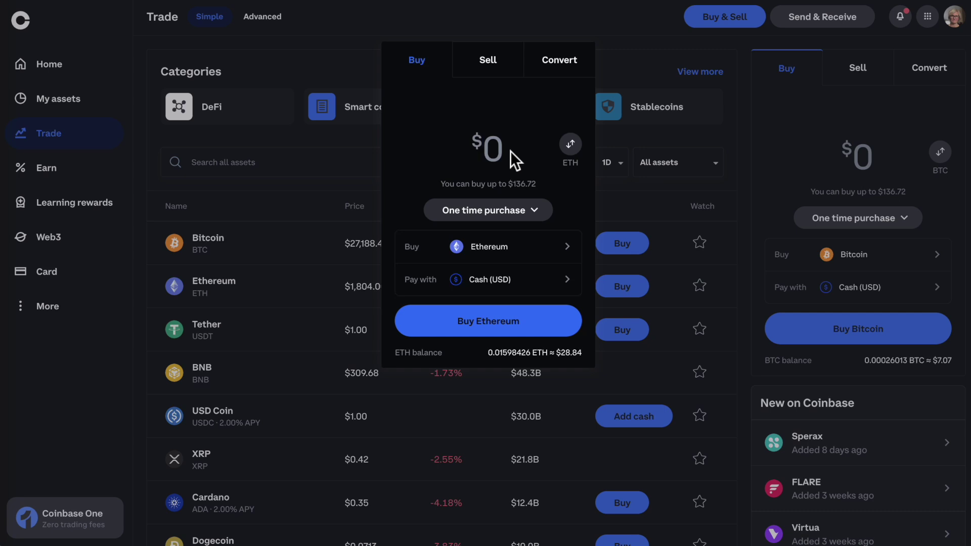
{"action": "type", "text": "68"}
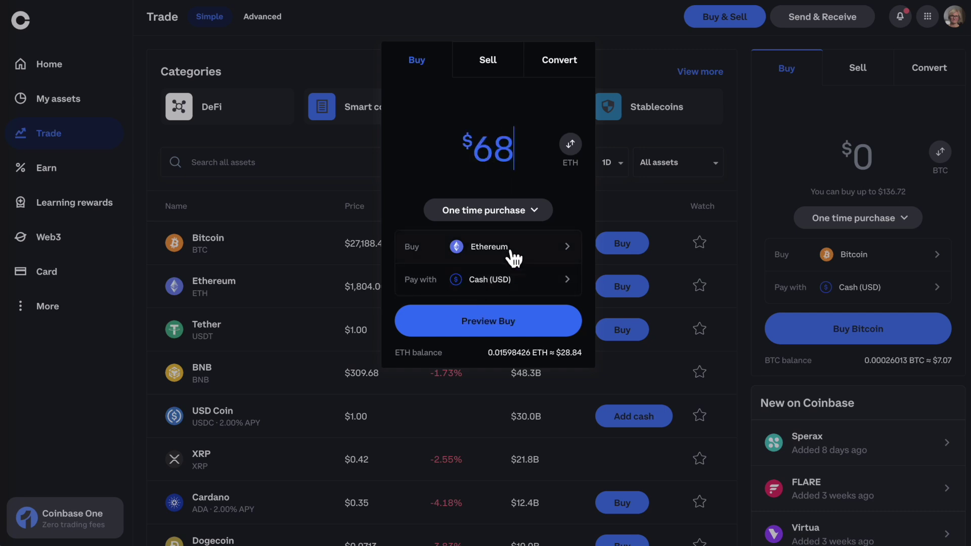
{"action": "left_click", "coordinate": [506, 326]}
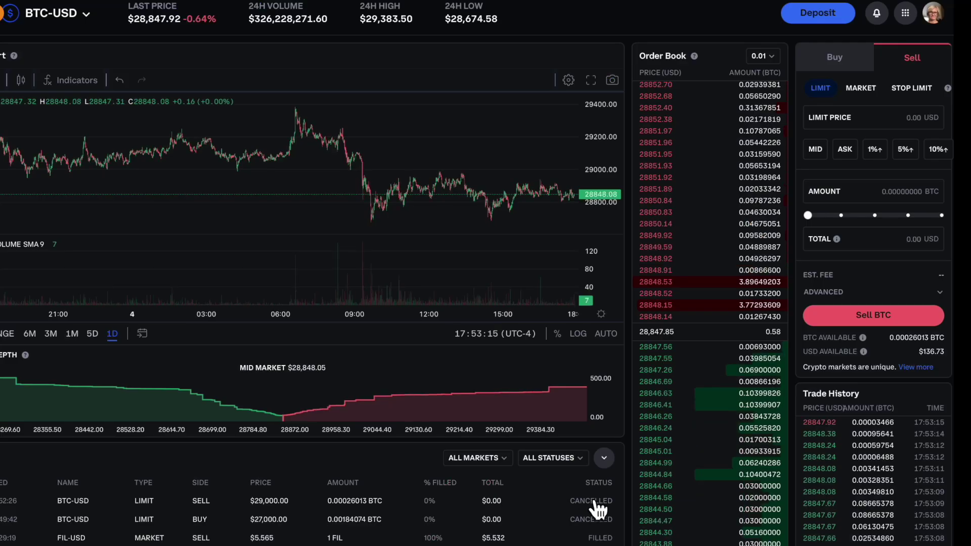
View the deposit options for the BTC-USD market and close them.
{"action": "left_click", "coordinate": [828, 13]}
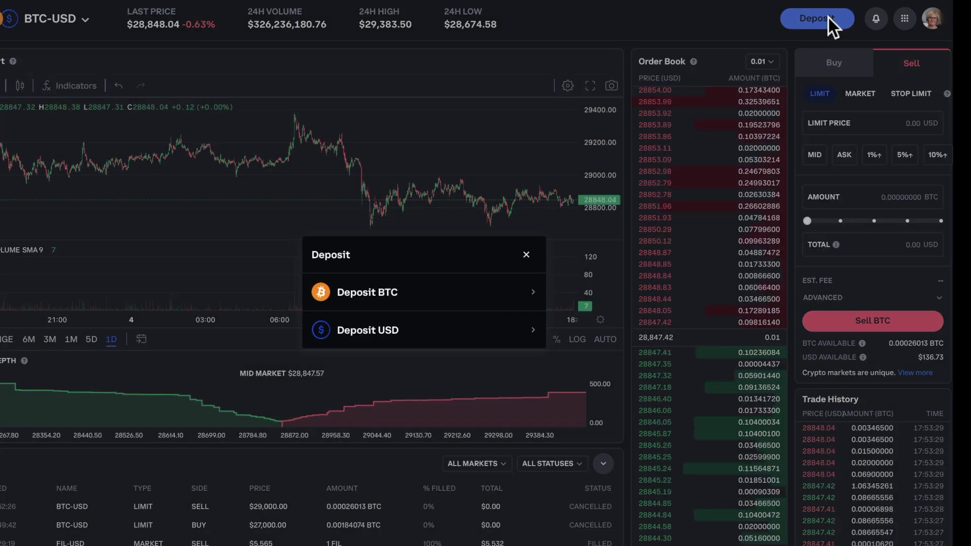
{"action": "left_click", "coordinate": [529, 257]}
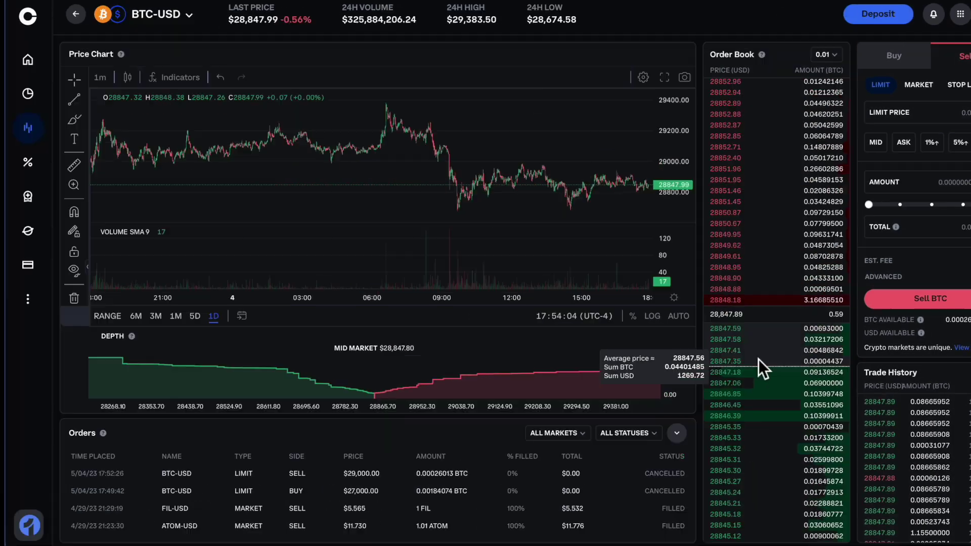
Go to My assets and examine the overall balance, cash and crypto holdings.
{"action": "left_click", "coordinate": [28, 60]}
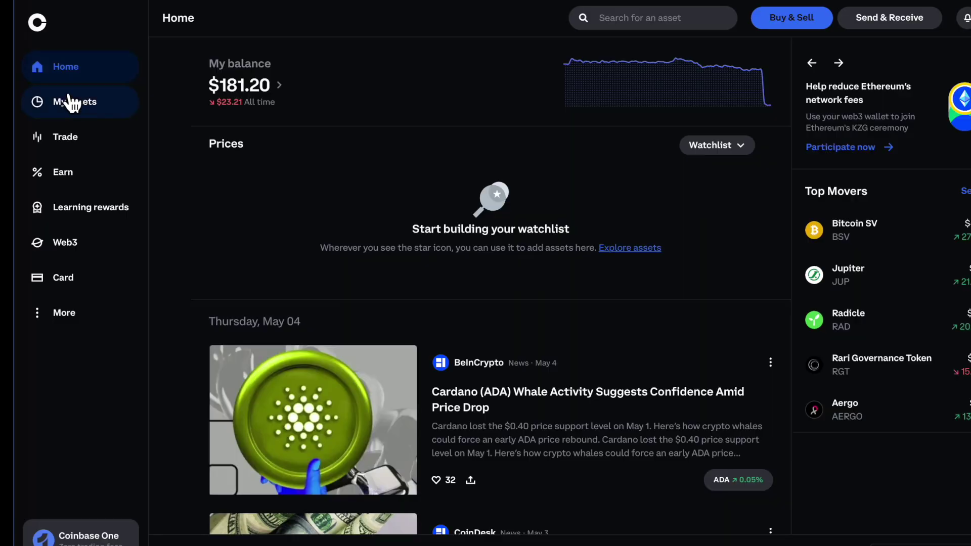
{"action": "left_click", "coordinate": [86, 109]}
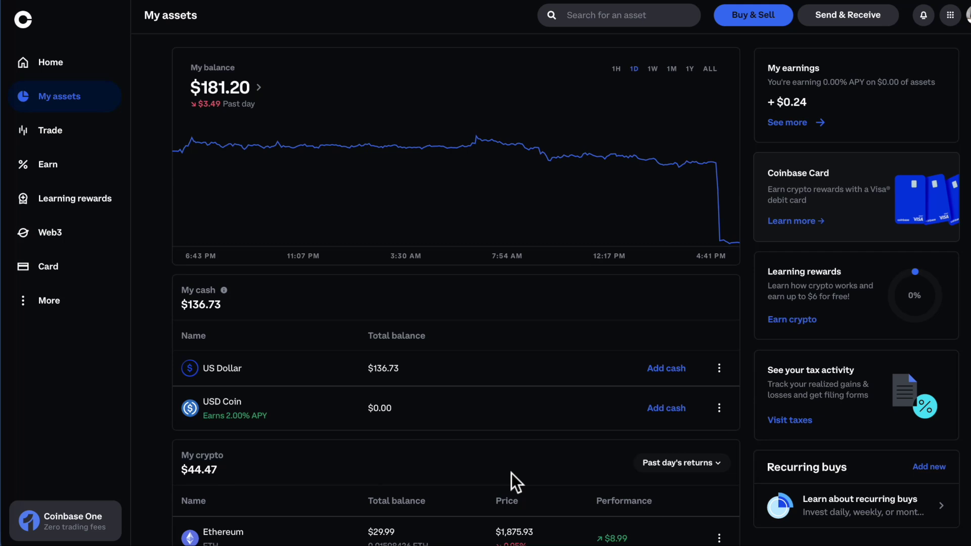
{"action": "scroll", "coordinate": [511, 472], "scroll_direction": "down", "scroll_amount": 3}
{"action": "scroll", "coordinate": [512, 472], "scroll_direction": "up", "scroll_amount": 1}
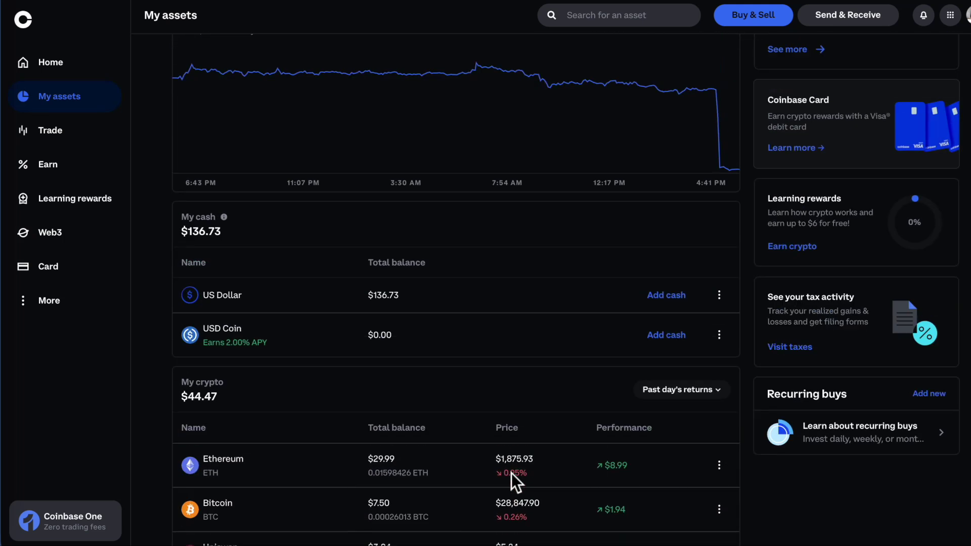
{"action": "scroll", "coordinate": [511, 473], "scroll_direction": "up", "scroll_amount": 2}
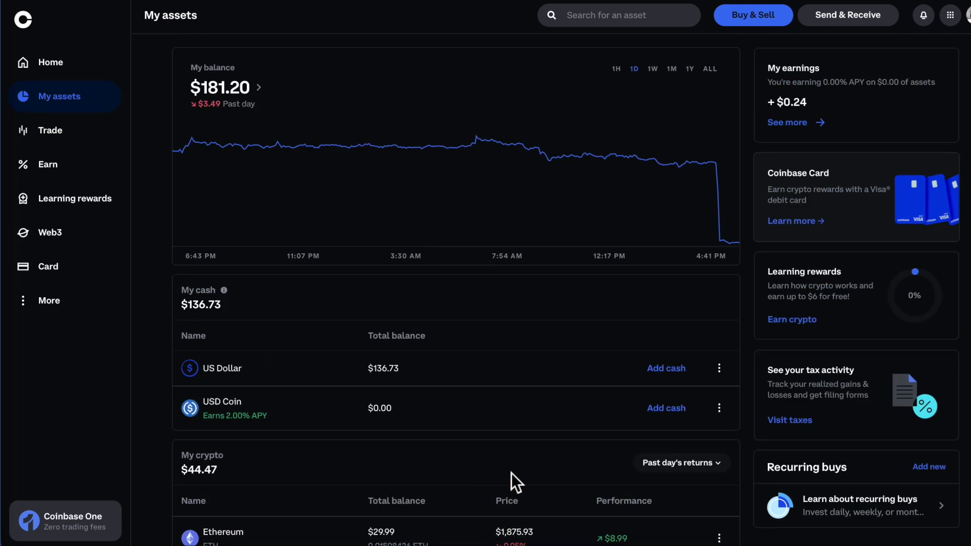
{"action": "scroll", "coordinate": [511, 472], "scroll_direction": "down", "scroll_amount": 3}
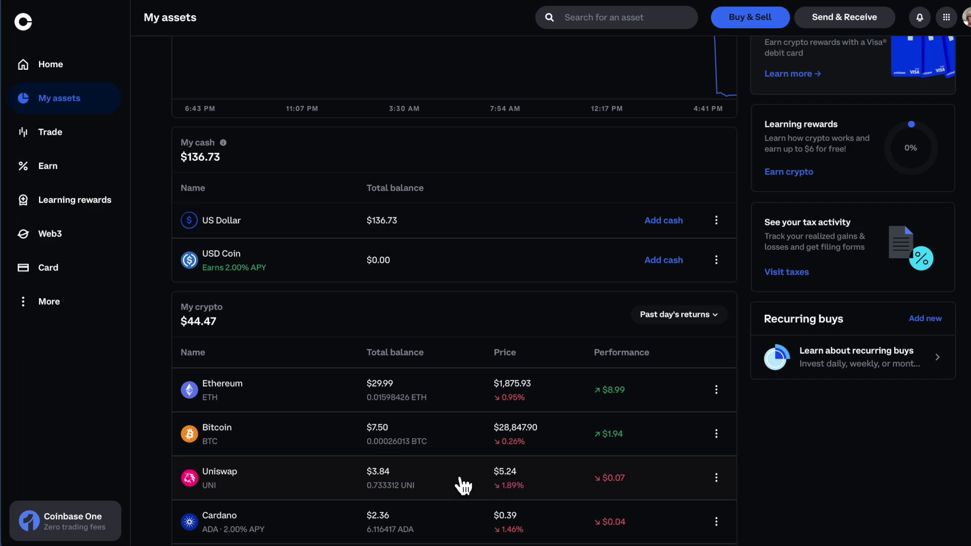
{"action": "scroll", "coordinate": [459, 480], "scroll_direction": "down", "scroll_amount": 1}
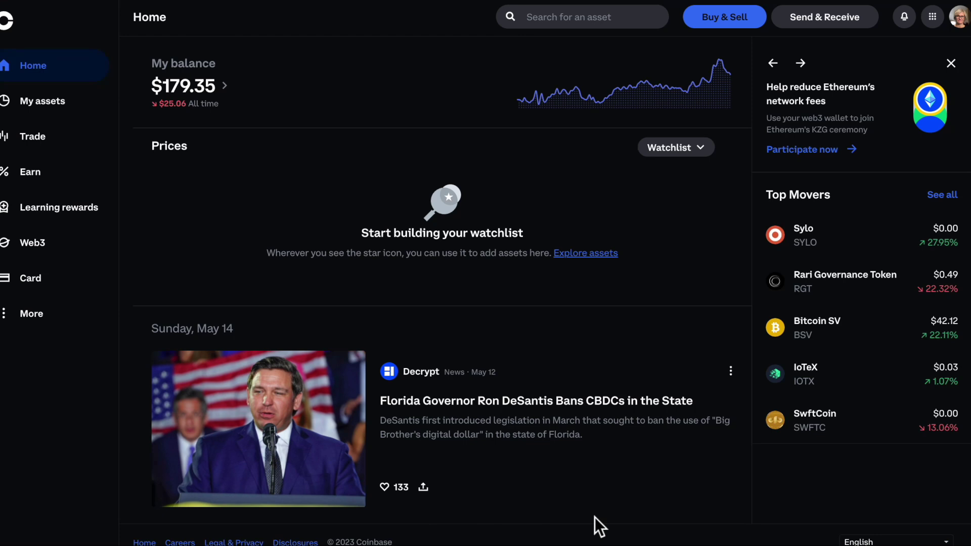
Open the Reports page from the account profile options.
{"action": "left_click", "coordinate": [959, 18]}
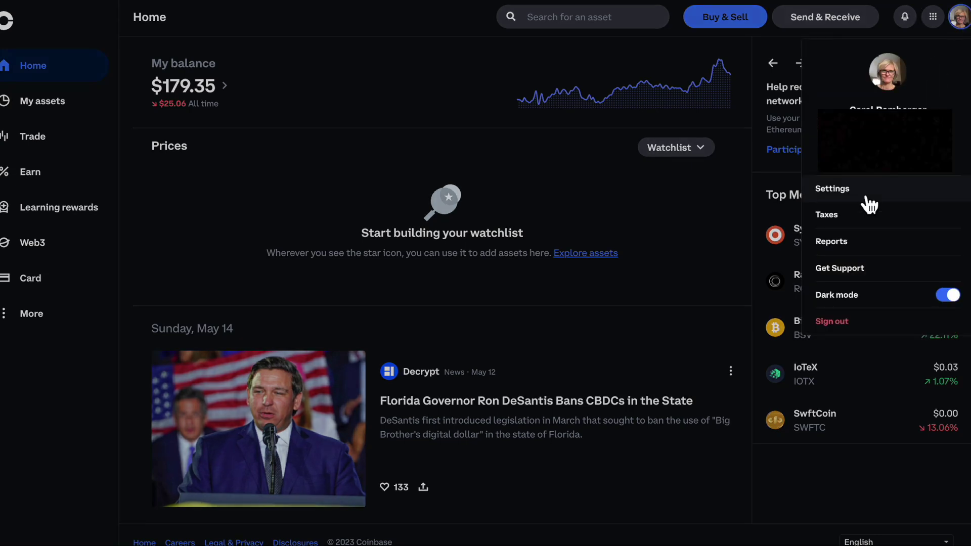
{"action": "left_click", "coordinate": [846, 244]}
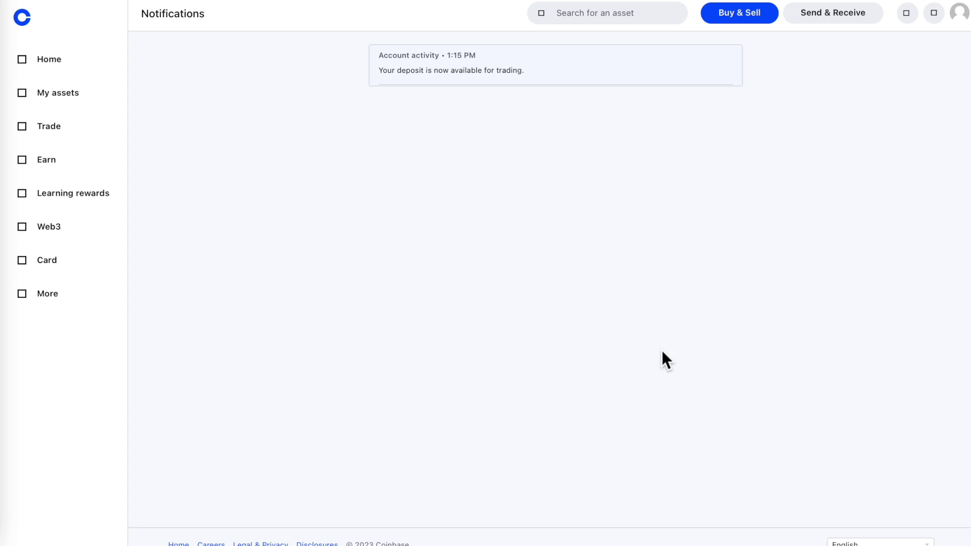
Open the Coinbase Help Center from the Notifications page and search its articles for "fees".
{"action": "left_click", "coordinate": [934, 13]}
{"action": "left_click", "coordinate": [890, 134]}
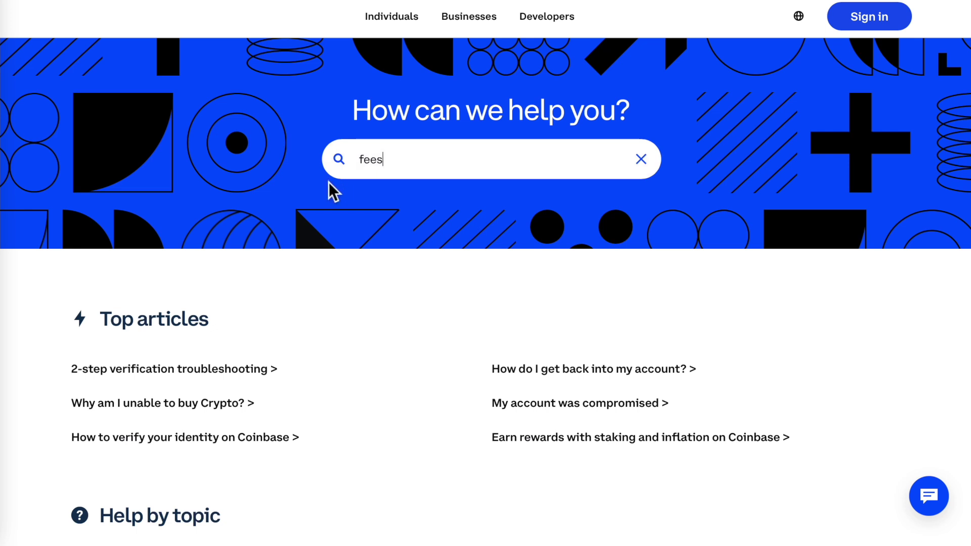
{"action": "left_click", "coordinate": [344, 162]}
{"action": "type", "text": "fees"}
{"action": "left_click", "coordinate": [344, 161]}
{"action": "scroll", "coordinate": [466, 486], "scroll_direction": "down", "scroll_amount": 5}
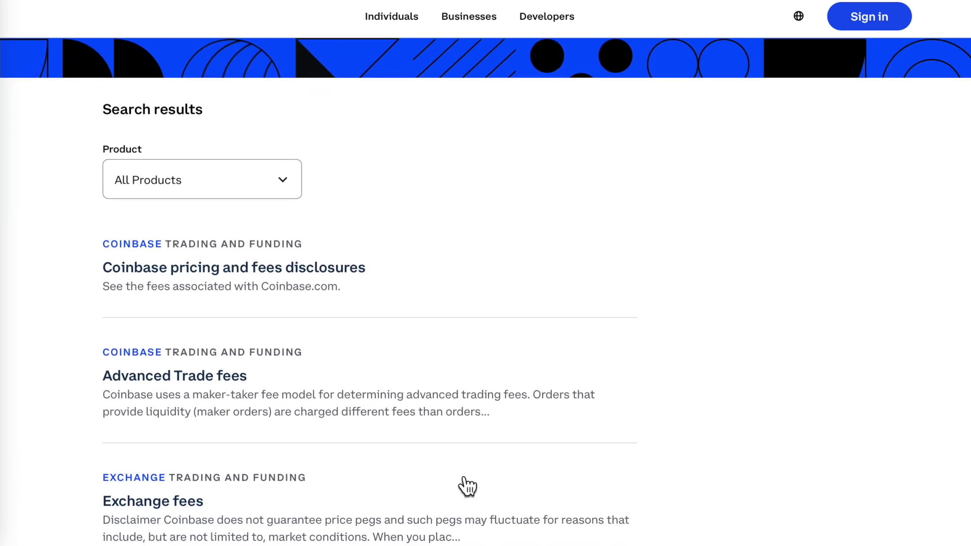
Open the Coinbase pricing and fees disclosures article and read its Trading Fees and Spread section.
{"action": "left_click", "coordinate": [238, 245]}
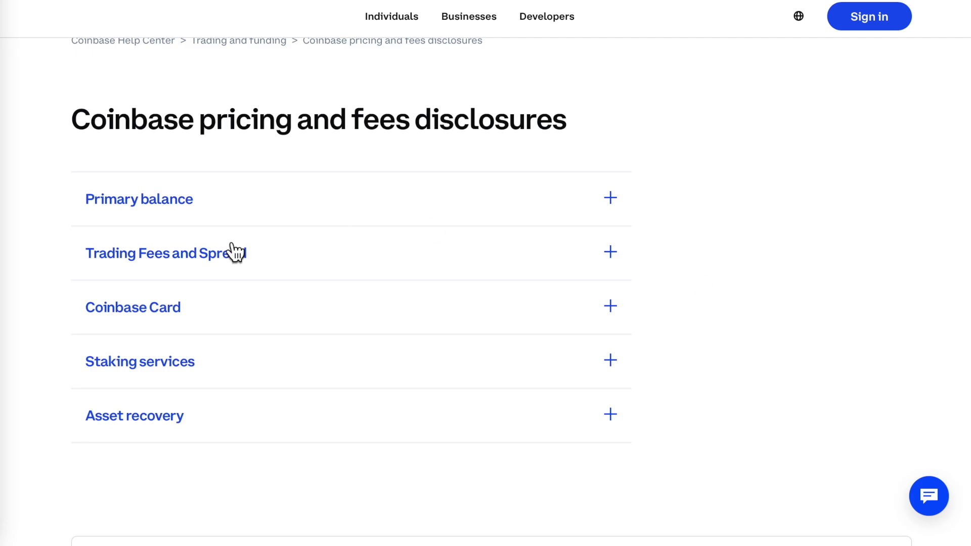
{"action": "left_click", "coordinate": [143, 266]}
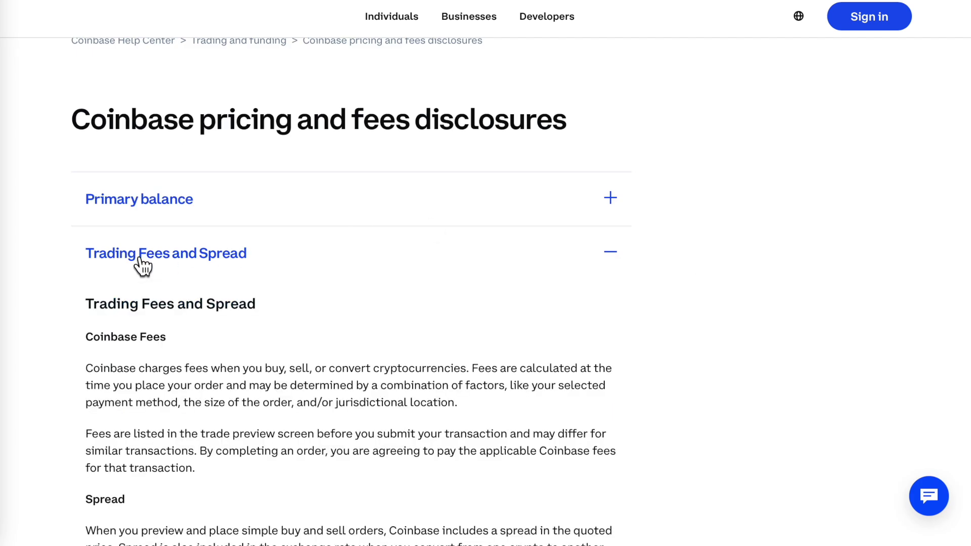
{"action": "scroll", "coordinate": [696, 378], "scroll_direction": "down", "scroll_amount": 2}
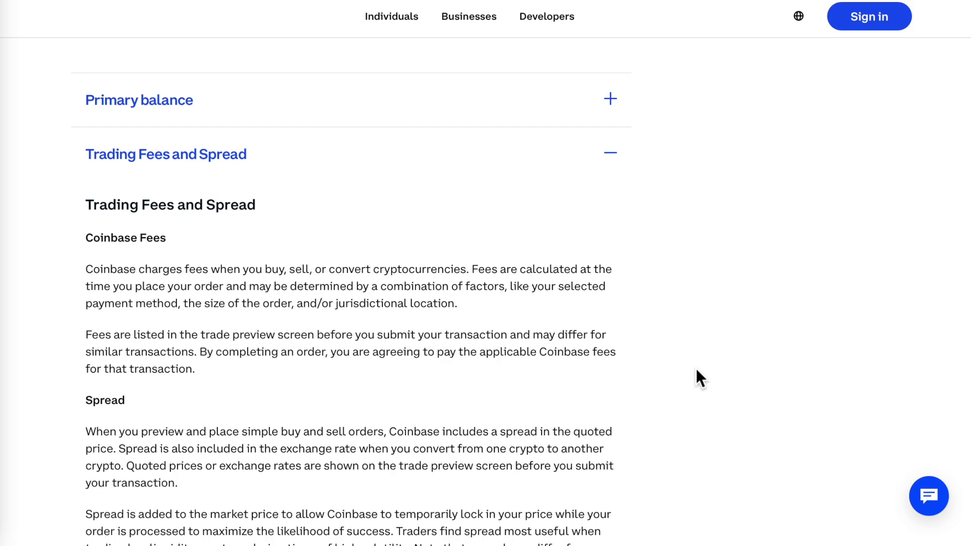
{"action": "scroll", "coordinate": [696, 378], "scroll_direction": "down", "scroll_amount": 2}
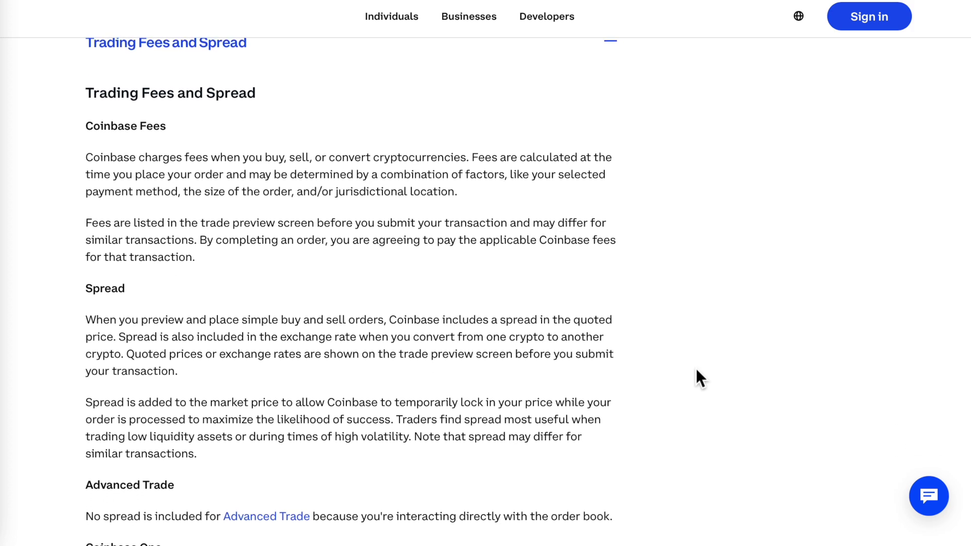
{"action": "scroll", "coordinate": [697, 370], "scroll_direction": "down", "scroll_amount": 2}
{"action": "scroll", "coordinate": [696, 377], "scroll_direction": "down", "scroll_amount": 1}
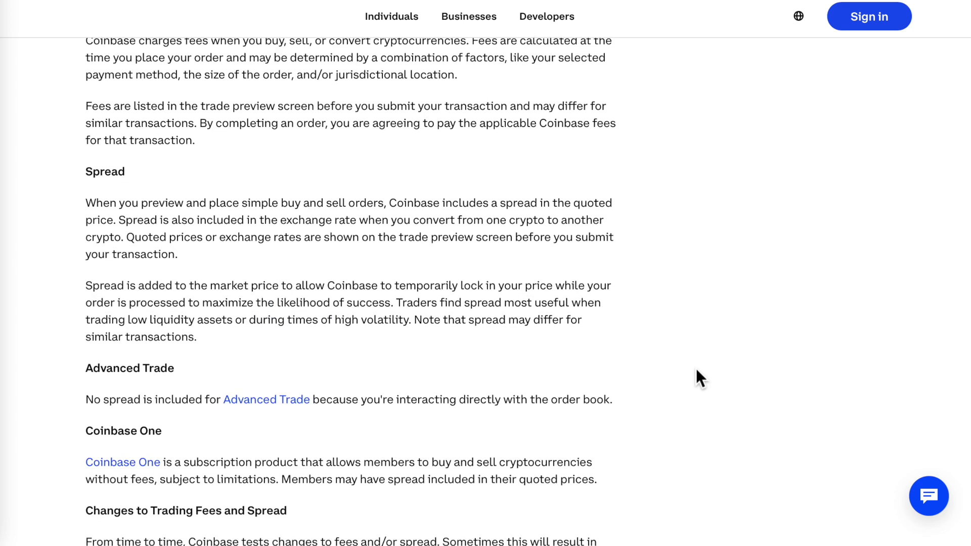
{"action": "scroll", "coordinate": [696, 372], "scroll_direction": "down", "scroll_amount": 3}
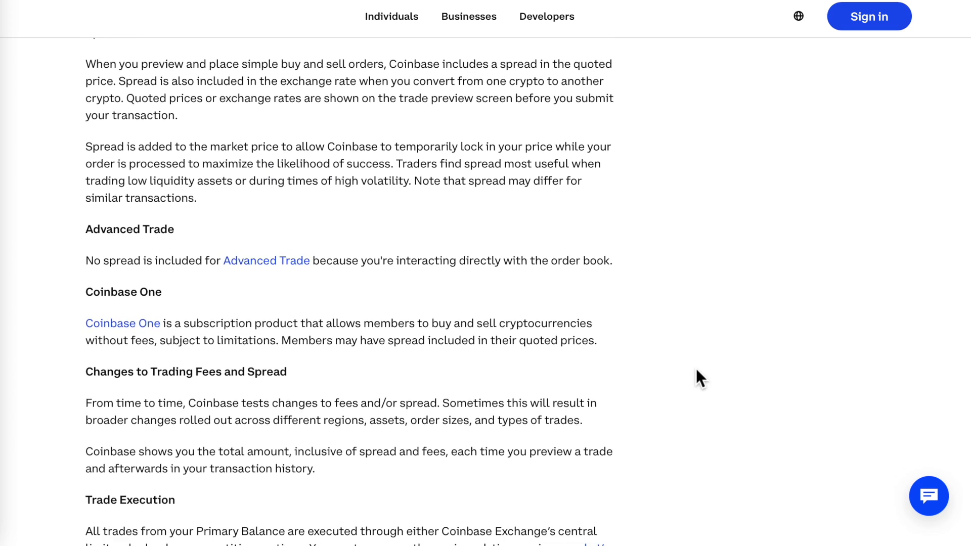
{"action": "scroll", "coordinate": [697, 371], "scroll_direction": "down", "scroll_amount": 2}
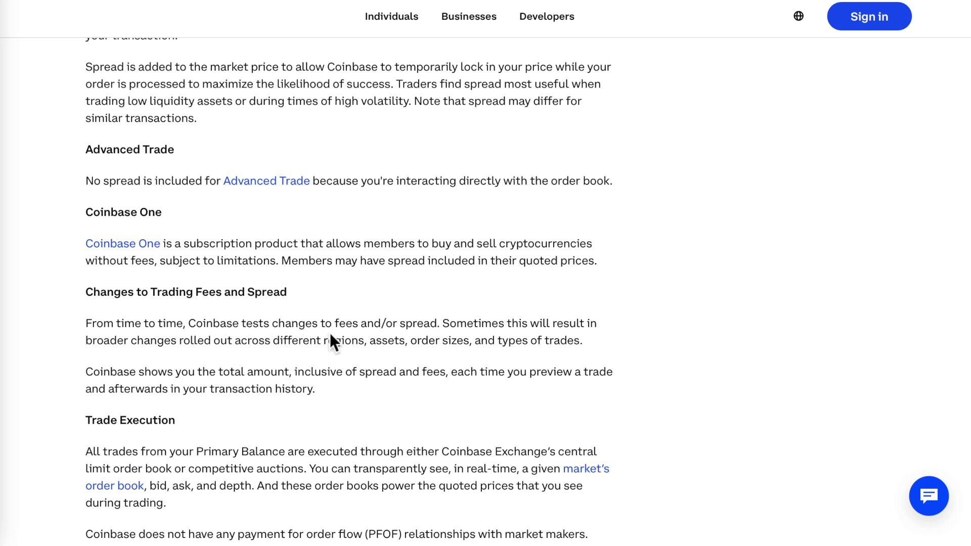
{"action": "scroll", "coordinate": [785, 326], "scroll_direction": "up", "scroll_amount": 8}
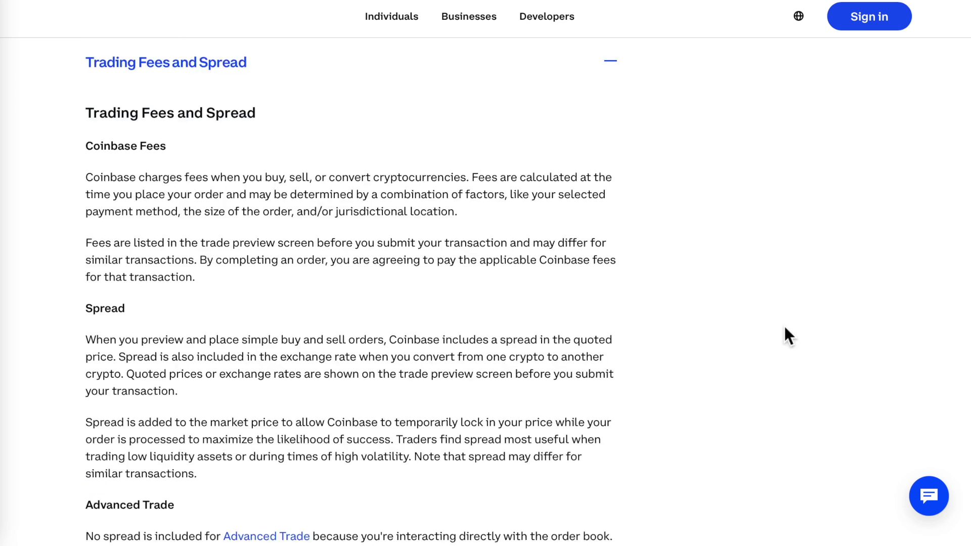